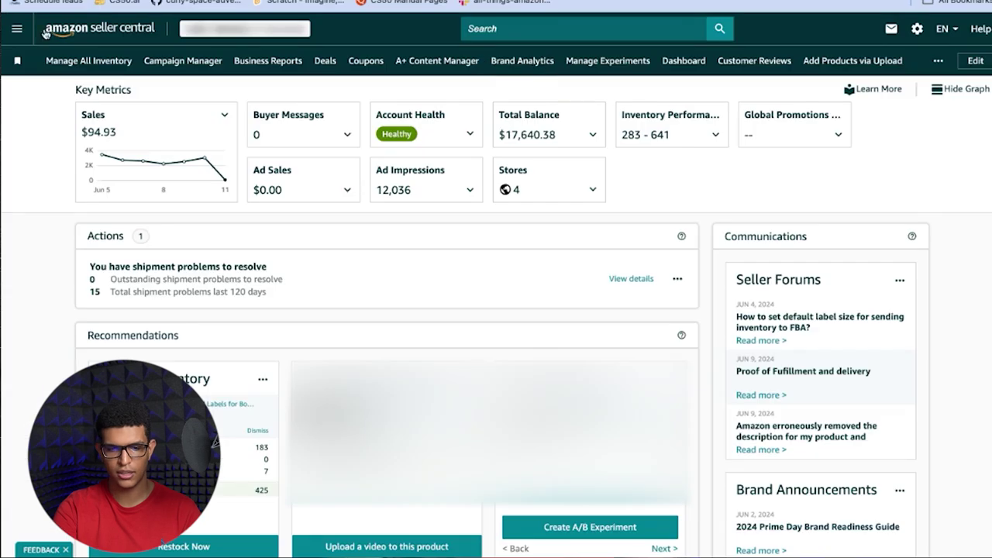
Open the Search Query Performance dashboard in Brand Analytics
{"action": "left_click", "coordinate": [27, 37]}
{"action": "mouse_move", "coordinate": [117, 398]}
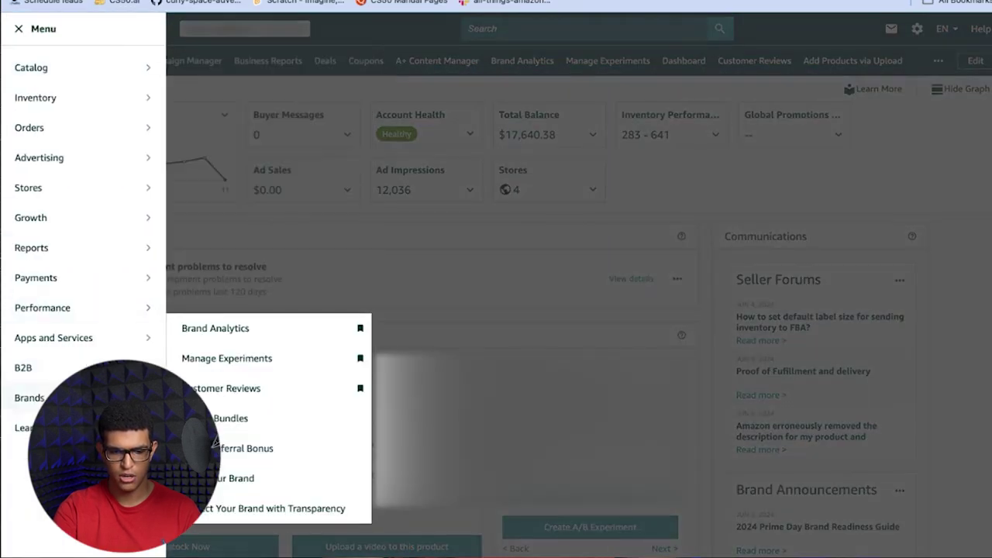
{"action": "left_click", "coordinate": [245, 330]}
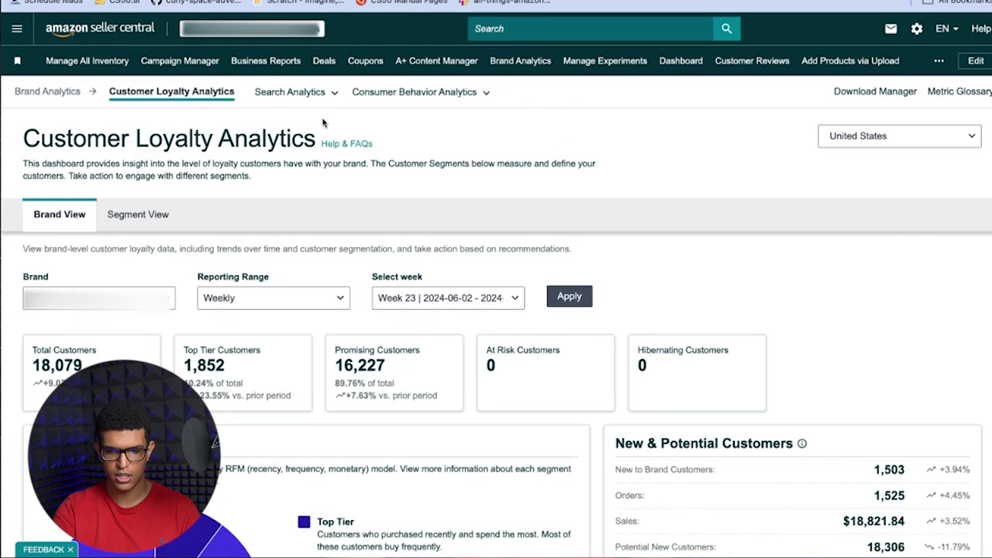
{"action": "left_click", "coordinate": [286, 93]}
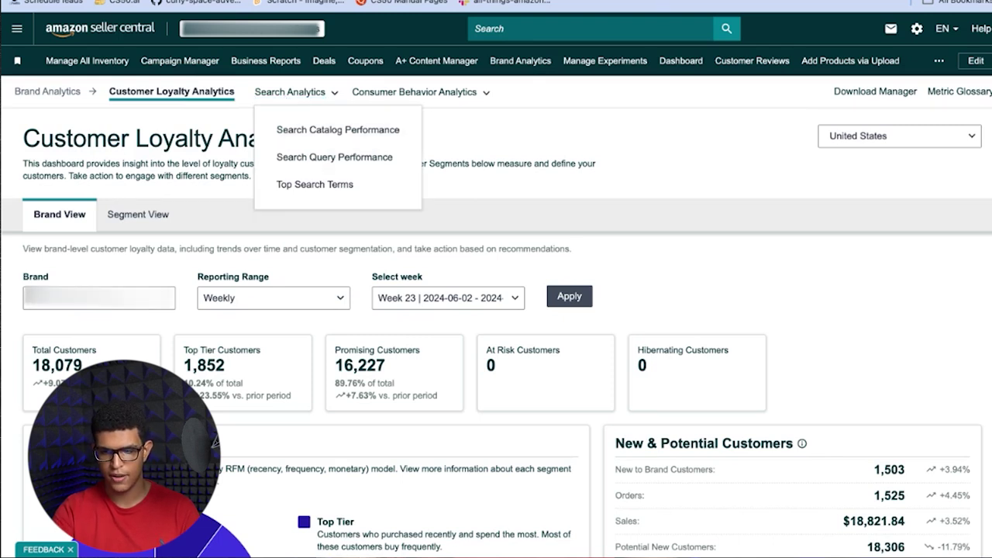
{"action": "left_click", "coordinate": [334, 157]}
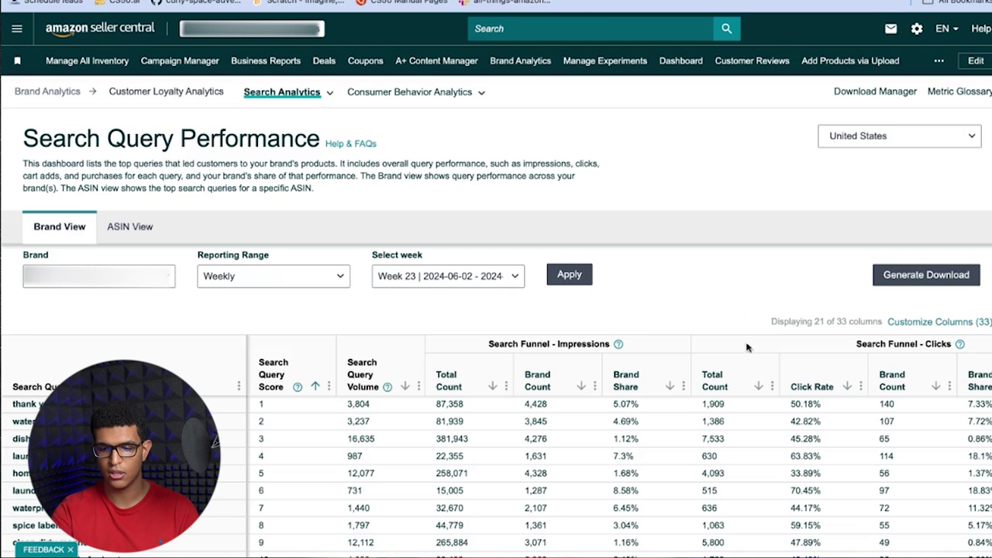
Review the brand's click, cart-add and purchase columns and check the available reporting ranges
{"action": "scroll", "coordinate": [749, 438], "scroll_direction": "right", "scroll_amount": 1}
{"action": "scroll", "coordinate": [748, 438], "scroll_direction": "right", "scroll_amount": 10}
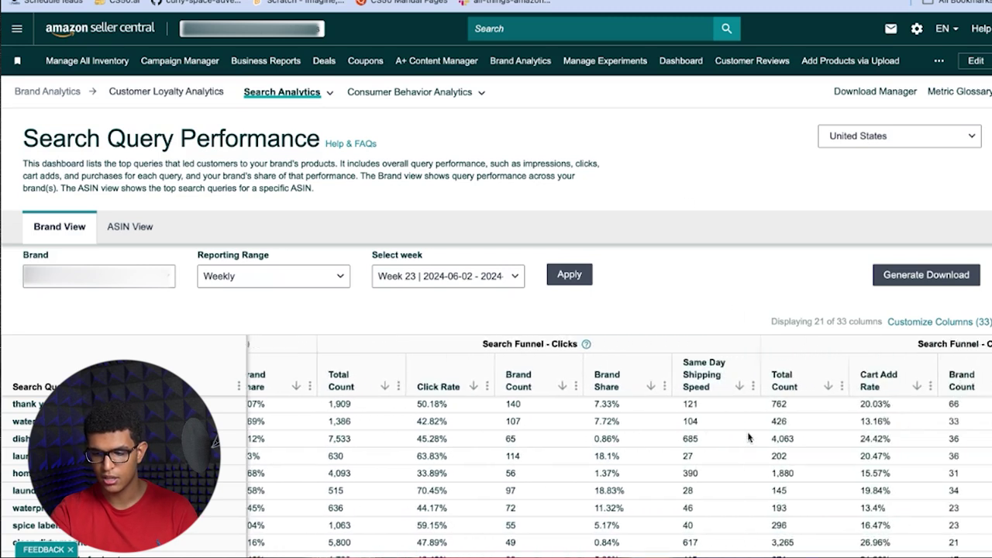
{"action": "scroll", "coordinate": [833, 349], "scroll_direction": "right", "scroll_amount": 9}
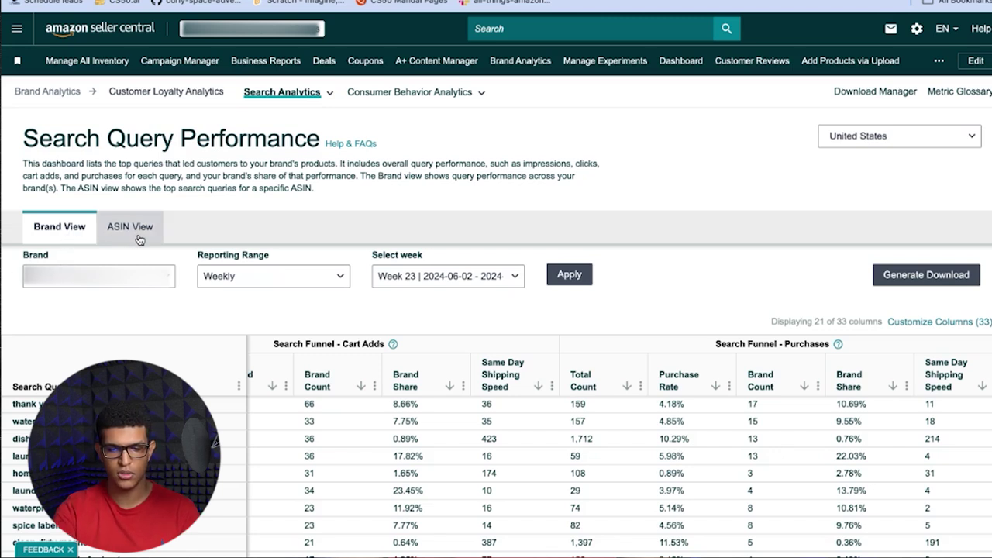
{"action": "left_click", "coordinate": [255, 280]}
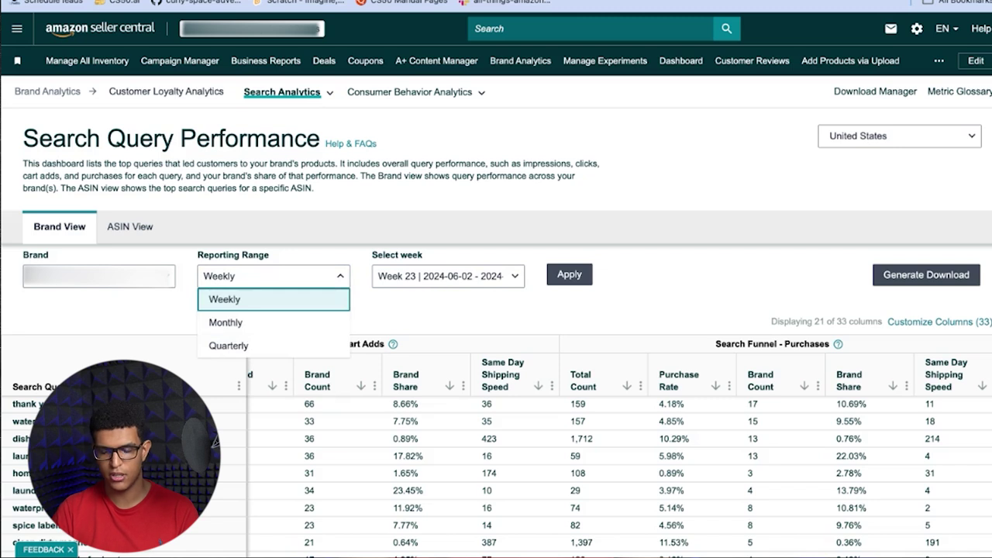
Show the ASIN-level search query report for the chosen product, with a monthly range for April 2024
{"action": "left_click", "coordinate": [132, 228]}
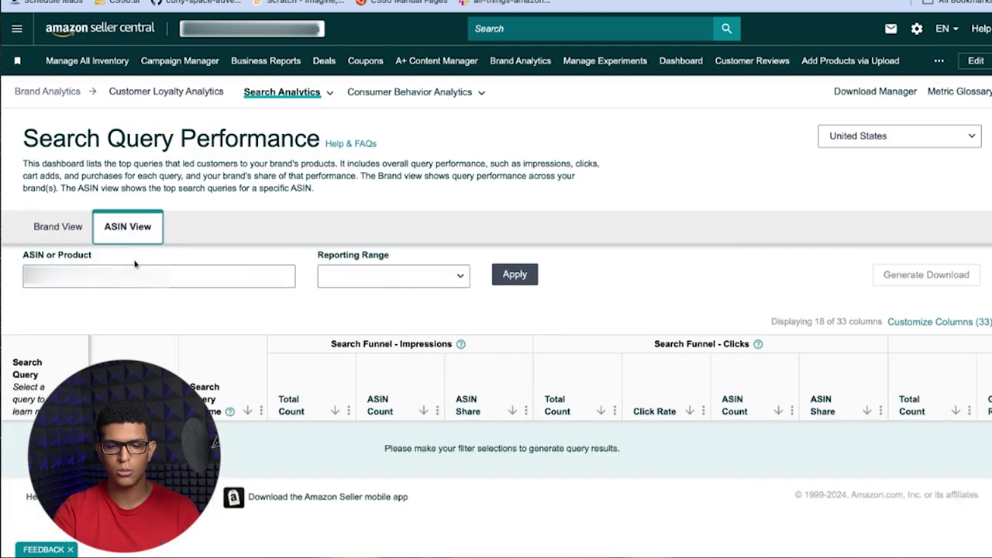
{"action": "left_click", "coordinate": [137, 272]}
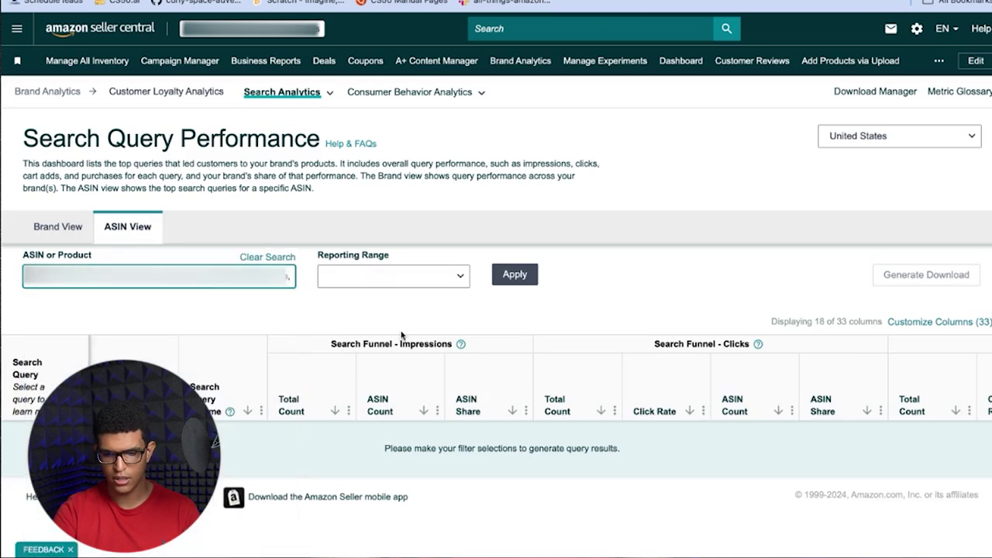
{"action": "left_click", "coordinate": [366, 283]}
{"action": "left_click", "coordinate": [366, 328]}
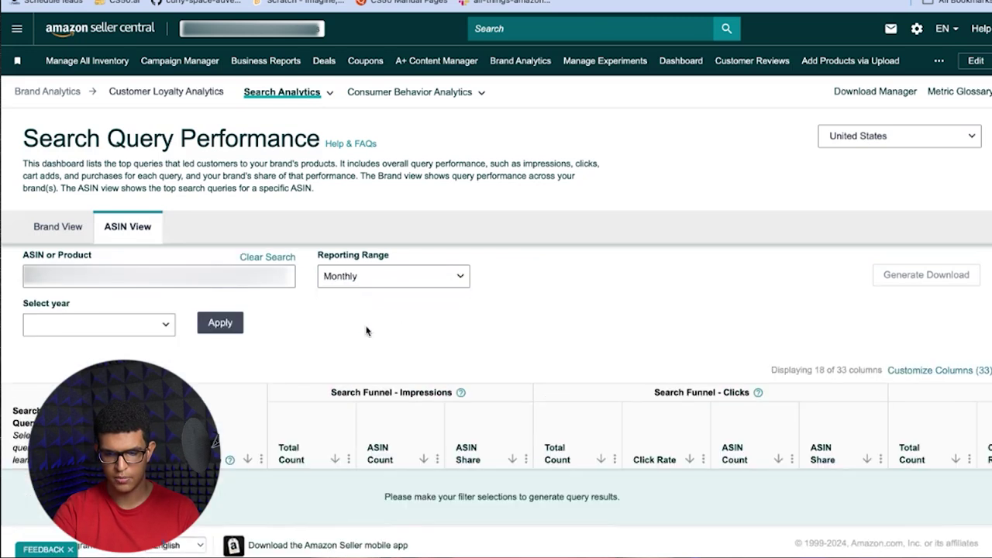
{"action": "left_click", "coordinate": [95, 329]}
{"action": "left_click", "coordinate": [108, 349]}
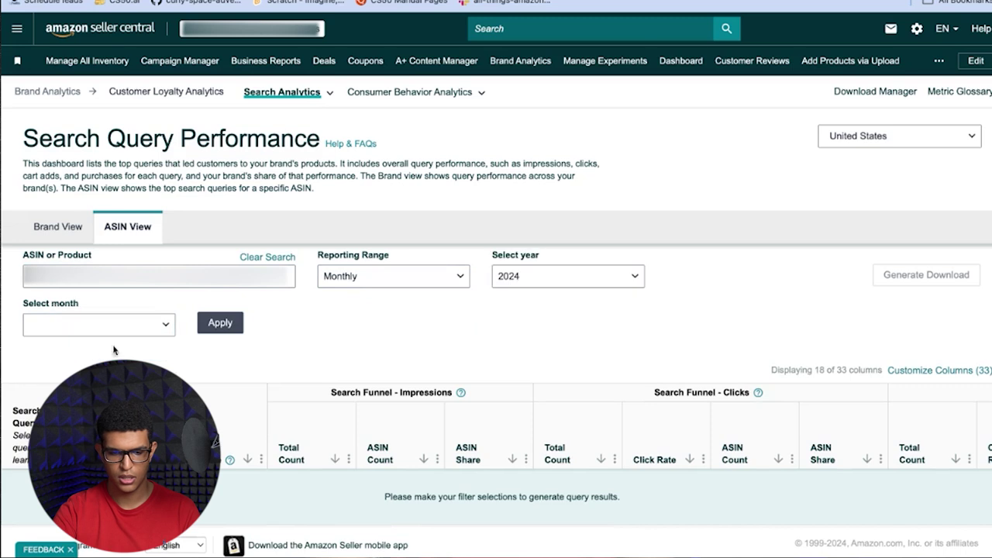
{"action": "left_click", "coordinate": [155, 330]}
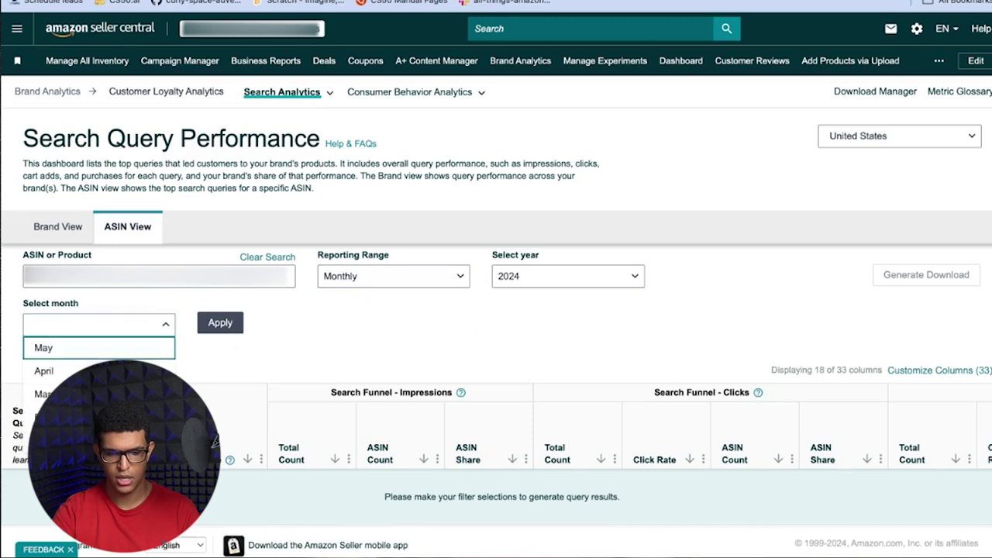
{"action": "left_click", "coordinate": [43, 371]}
{"action": "left_click", "coordinate": [232, 326]}
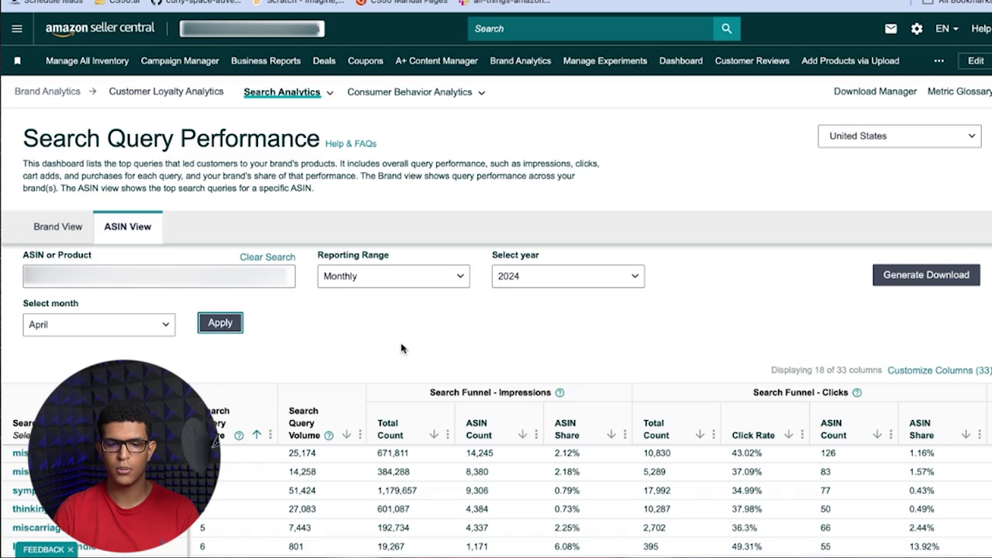
Look through the product's search queries with their volumes, impressions and clicks
{"action": "scroll", "coordinate": [401, 348], "scroll_direction": "down", "scroll_amount": 5}
{"action": "scroll", "coordinate": [450, 274], "scroll_direction": "down", "scroll_amount": 1}
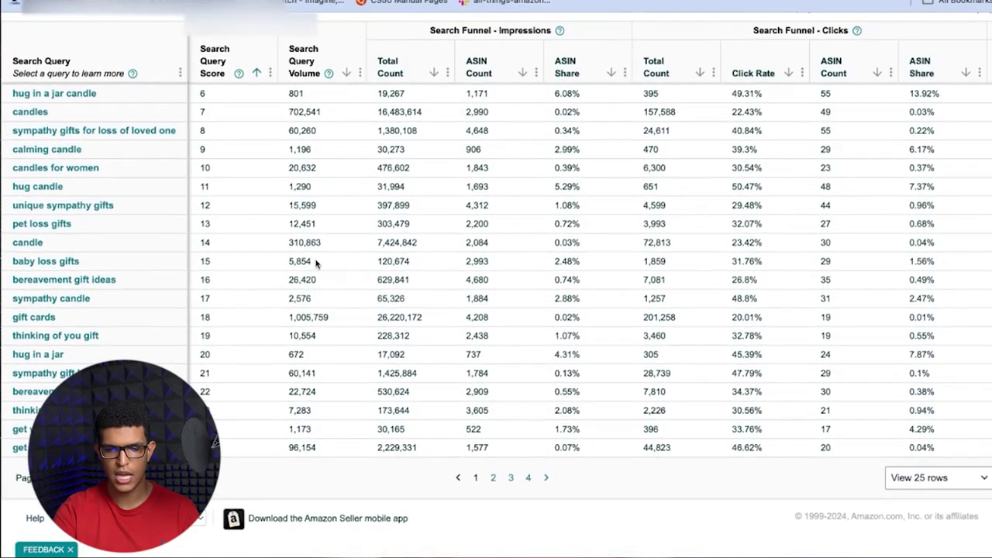
{"action": "scroll", "coordinate": [317, 263], "scroll_direction": "up", "scroll_amount": 1}
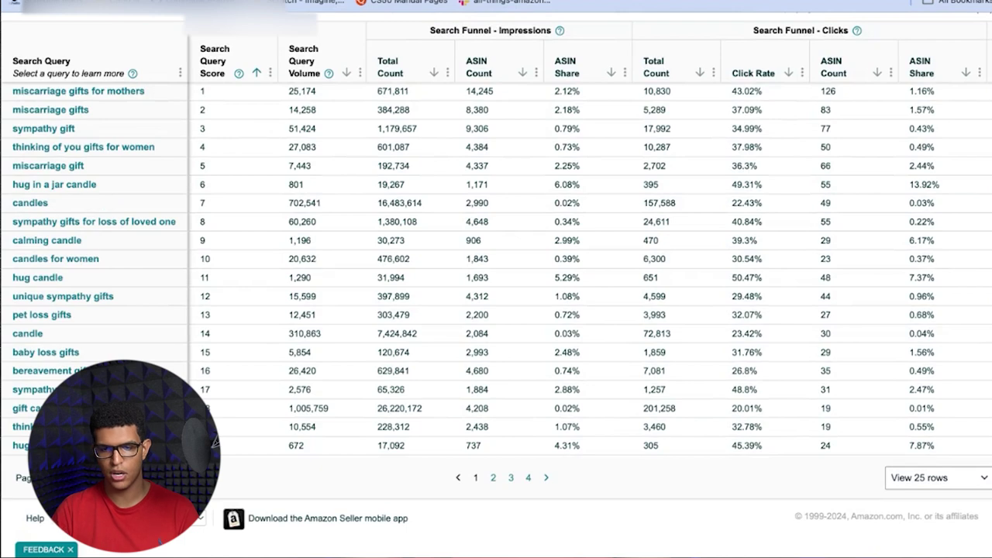
{"action": "scroll", "coordinate": [316, 264], "scroll_direction": "up", "scroll_amount": 5}
{"action": "scroll", "coordinate": [115, 233], "scroll_direction": "down", "scroll_amount": 1}
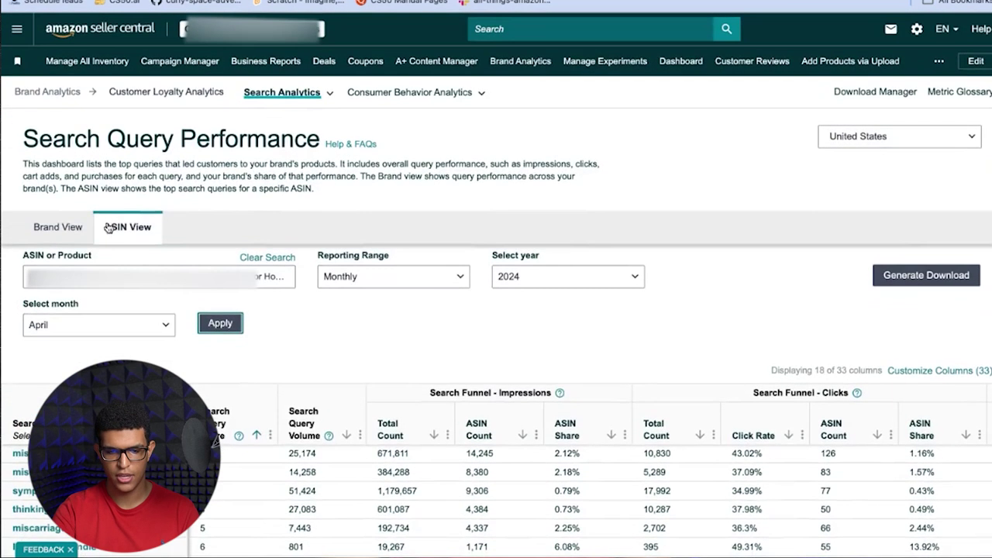
Return to the brand-level report and look through its weekly search queries
{"action": "left_click", "coordinate": [59, 227]}
{"action": "scroll", "coordinate": [534, 332], "scroll_direction": "down", "scroll_amount": 3}
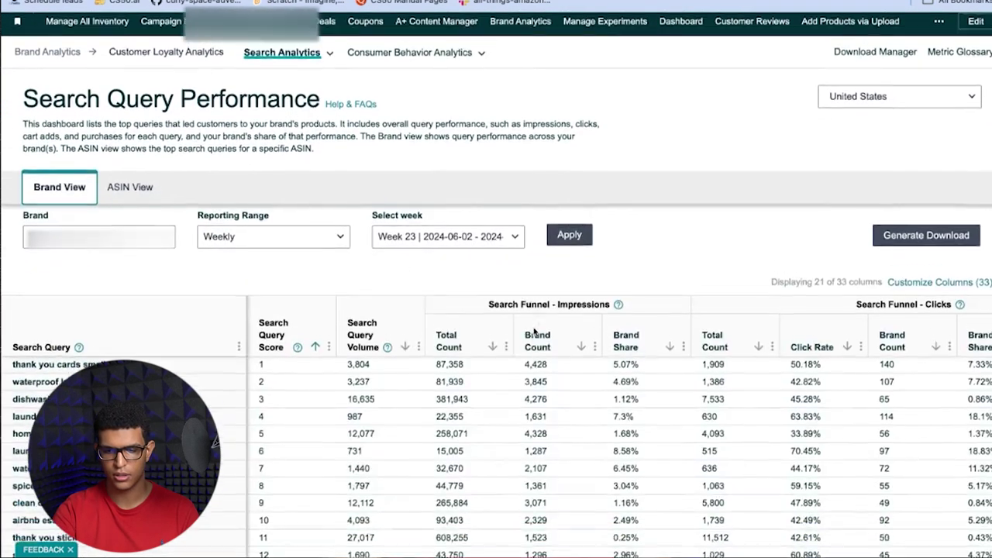
{"action": "scroll", "coordinate": [534, 332], "scroll_direction": "down", "scroll_amount": 1}
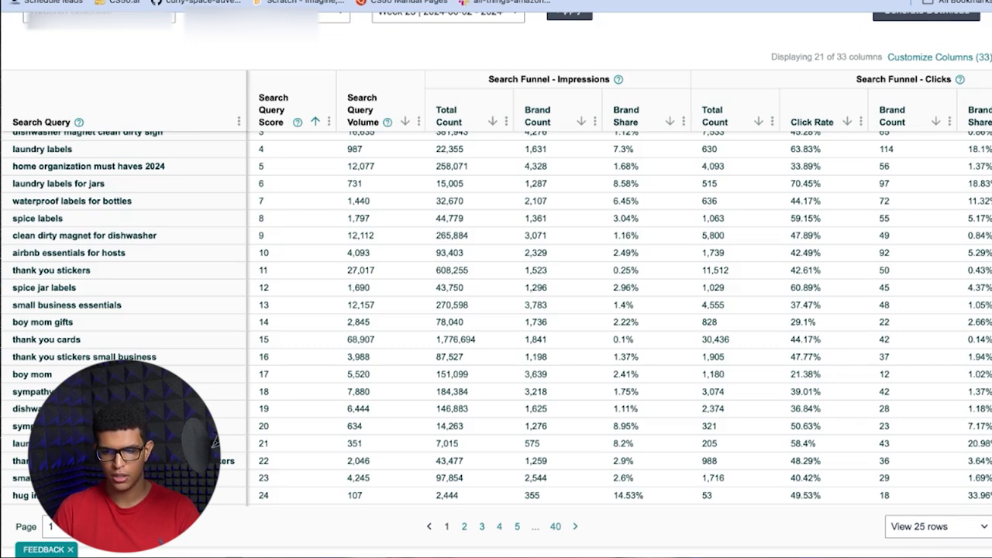
{"action": "scroll", "coordinate": [496, 310], "scroll_direction": "up", "scroll_amount": 3}
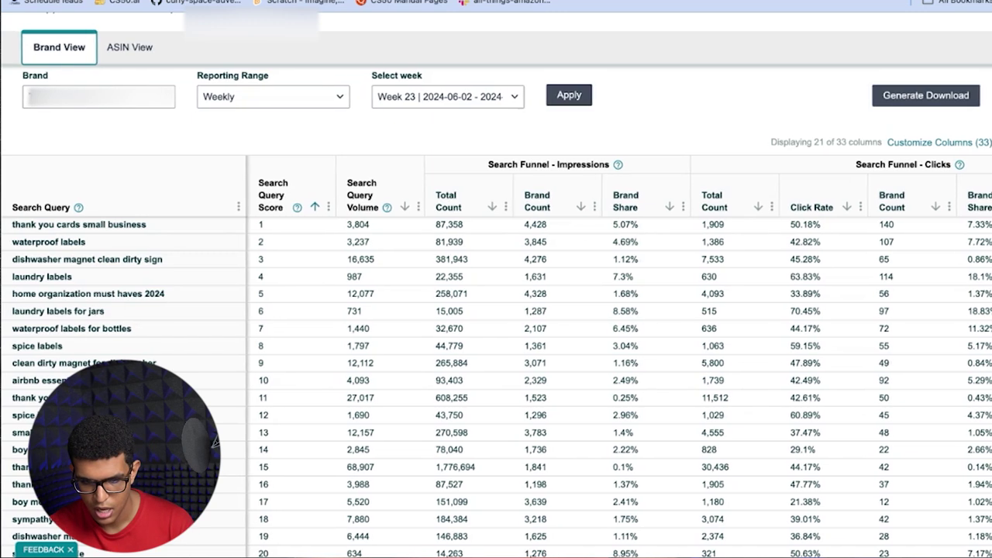
{"action": "scroll", "coordinate": [472, 298], "scroll_direction": "up", "scroll_amount": 1}
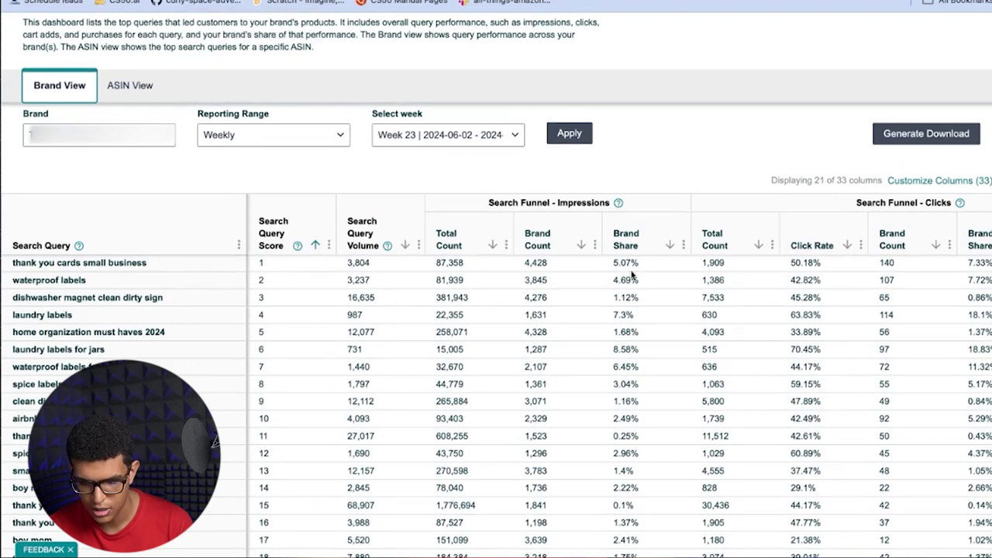
Examine the brand counts and shares for clicks, cart adds and purchases across the brand's search queries
{"action": "scroll", "coordinate": [777, 313], "scroll_direction": "right", "scroll_amount": 1}
{"action": "scroll", "coordinate": [776, 313], "scroll_direction": "right", "scroll_amount": 4}
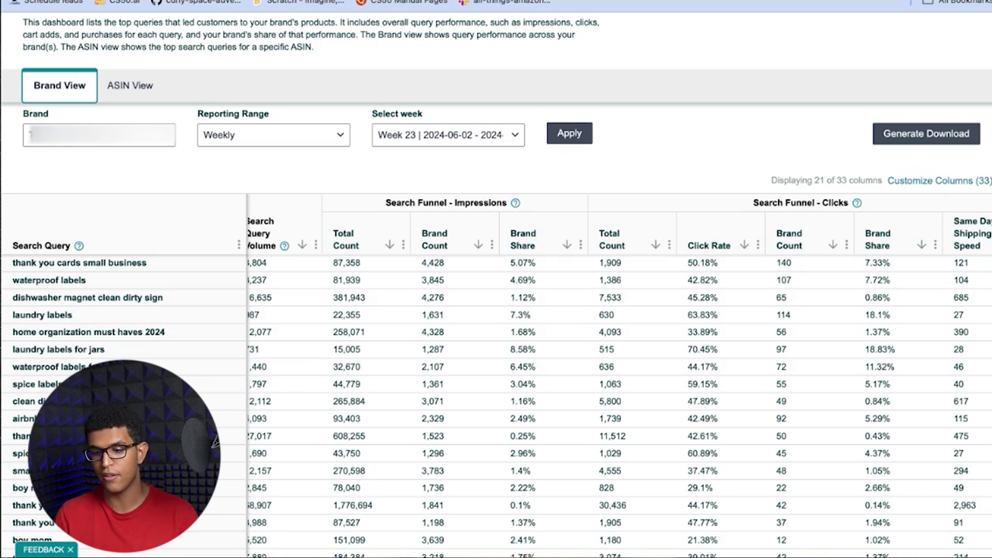
{"action": "scroll", "coordinate": [801, 275], "scroll_direction": "right", "scroll_amount": 5}
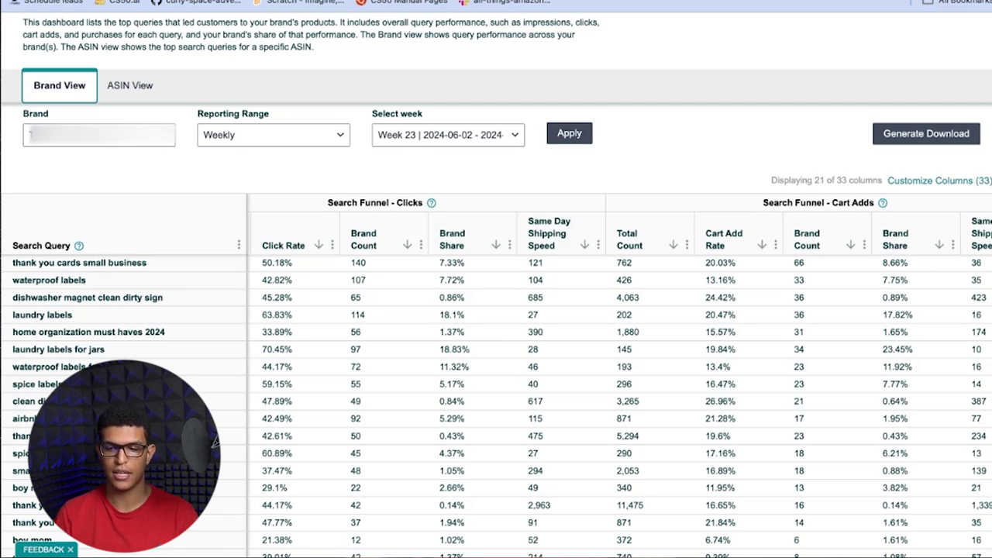
{"action": "scroll", "coordinate": [620, 379], "scroll_direction": "right", "scroll_amount": 10}
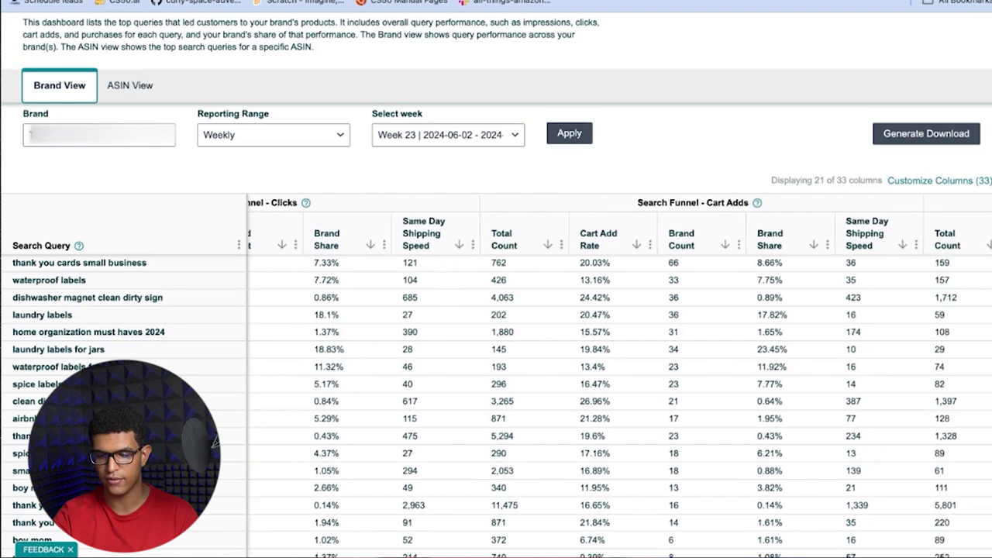
{"action": "scroll", "coordinate": [905, 270], "scroll_direction": "right", "scroll_amount": 2}
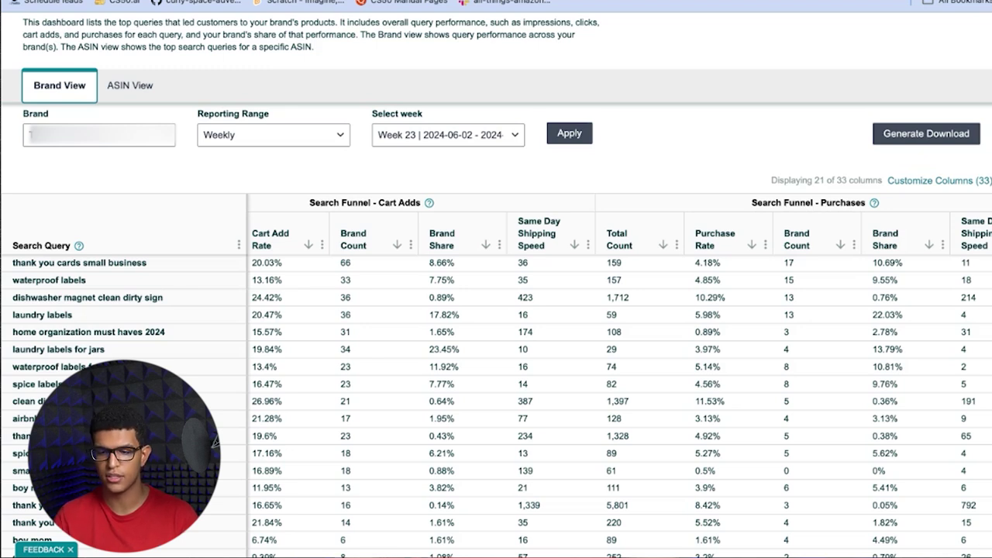
{"action": "scroll", "coordinate": [629, 355], "scroll_direction": "left", "scroll_amount": 10}
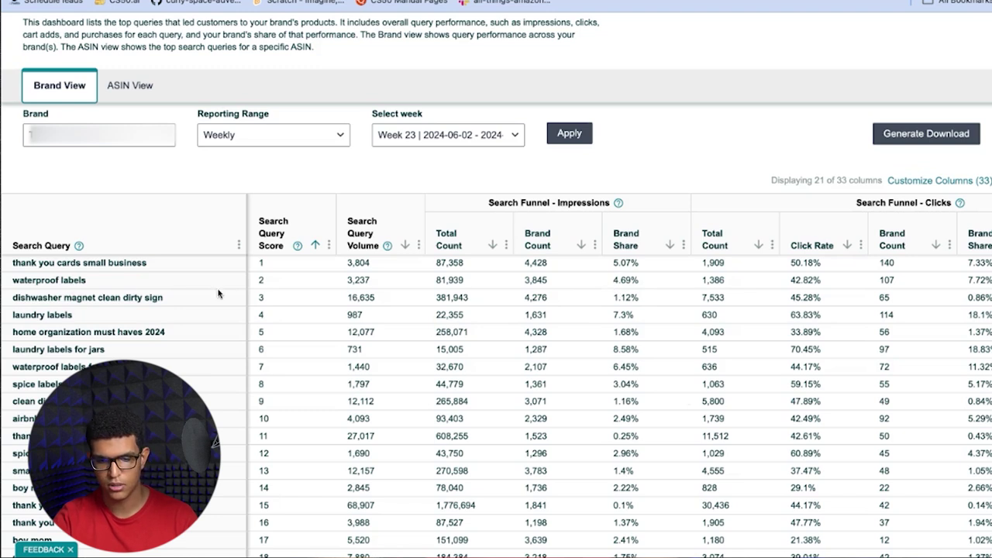
Compare the brand share of the "waterproof labels" query across impressions, clicks, cart adds and purchases, starting by highlighting its impression share
{"action": "left_click", "coordinate": [607, 288]}
{"action": "double_click", "coordinate": [606, 288]}
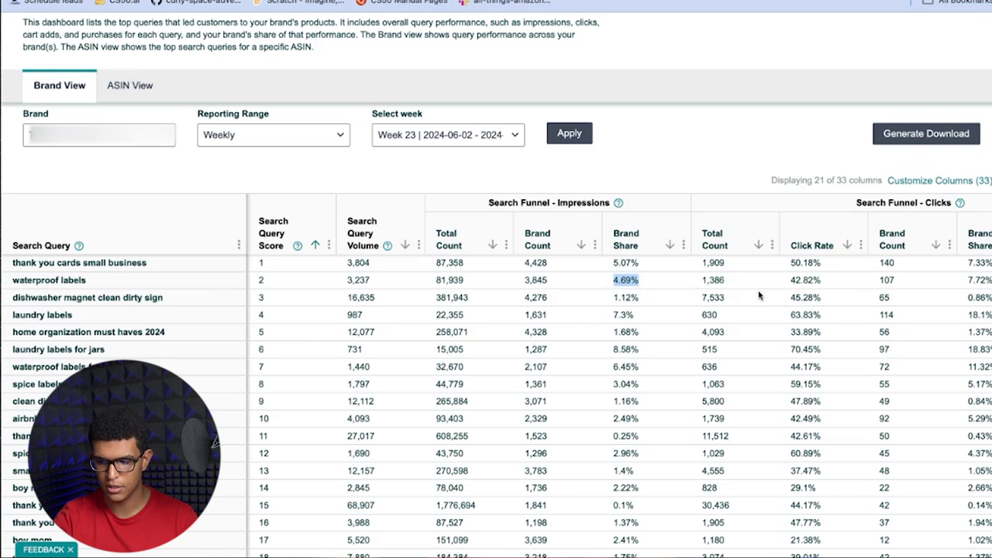
{"action": "scroll", "coordinate": [760, 295], "scroll_direction": "right", "scroll_amount": 3}
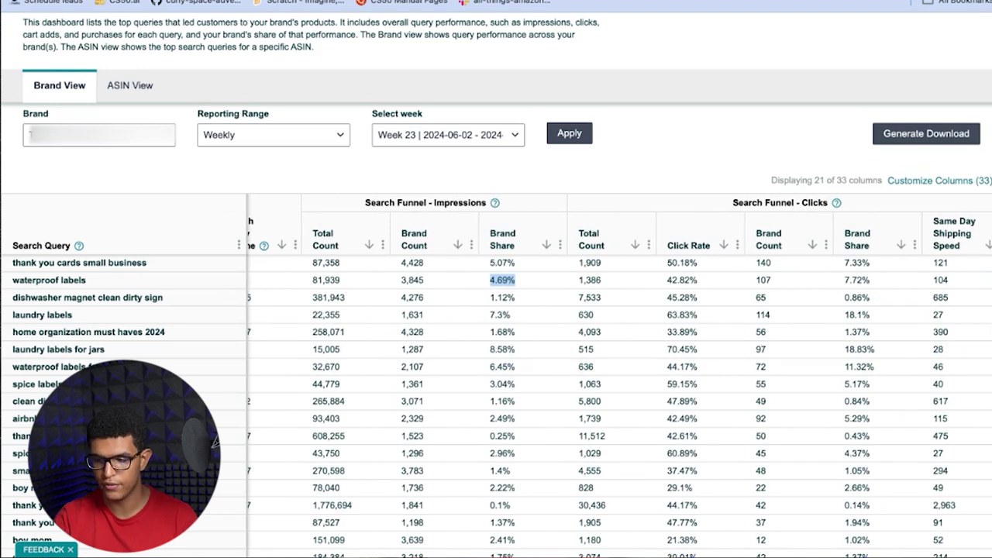
{"action": "scroll", "coordinate": [619, 376], "scroll_direction": "right", "scroll_amount": 10}
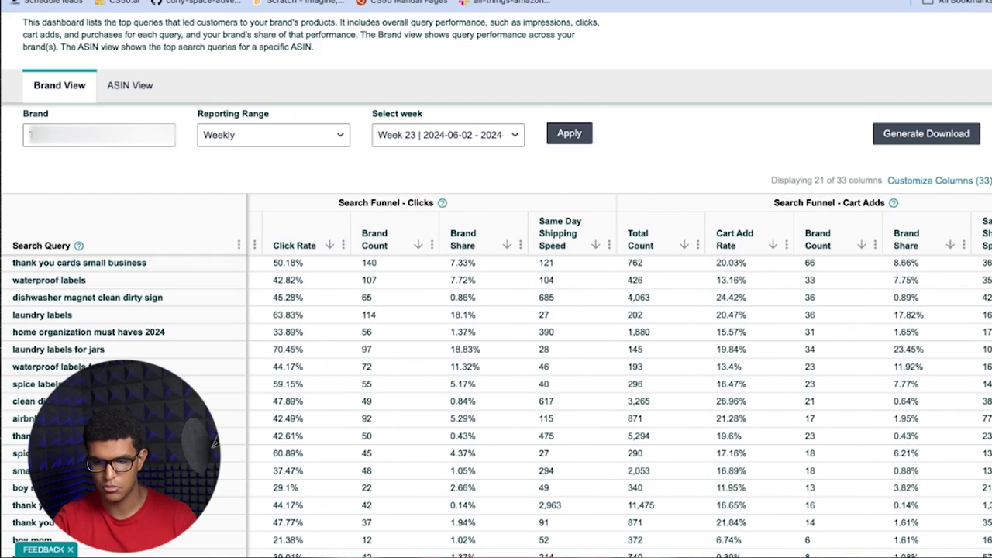
{"action": "scroll", "coordinate": [624, 377], "scroll_direction": "right", "scroll_amount": 1}
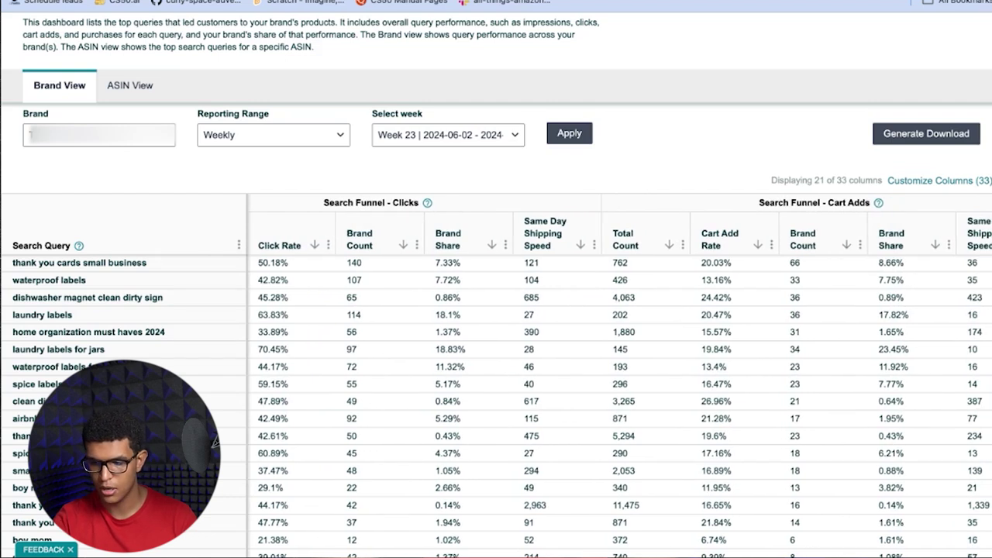
{"action": "scroll", "coordinate": [621, 377], "scroll_direction": "right", "scroll_amount": 10}
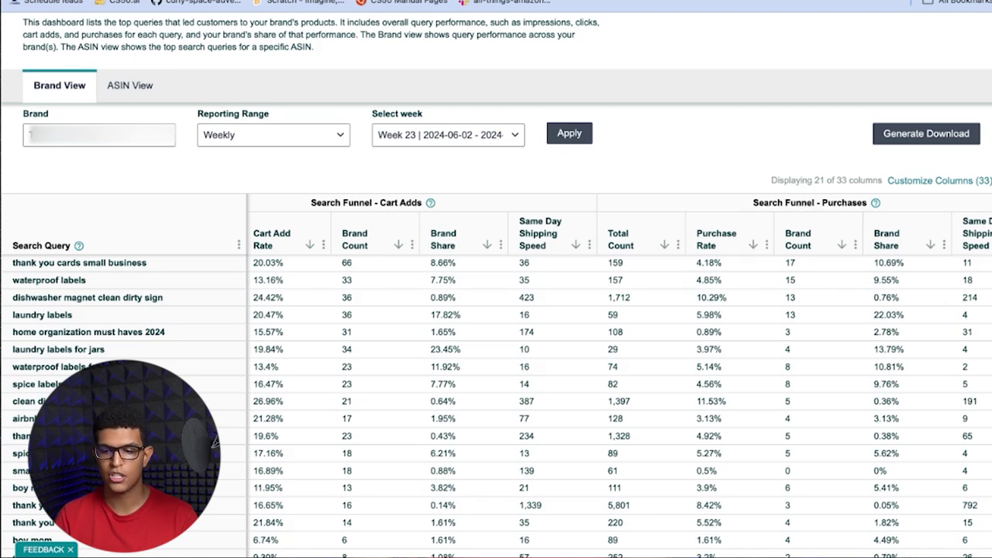
{"action": "scroll", "coordinate": [621, 388], "scroll_direction": "left", "scroll_amount": 15}
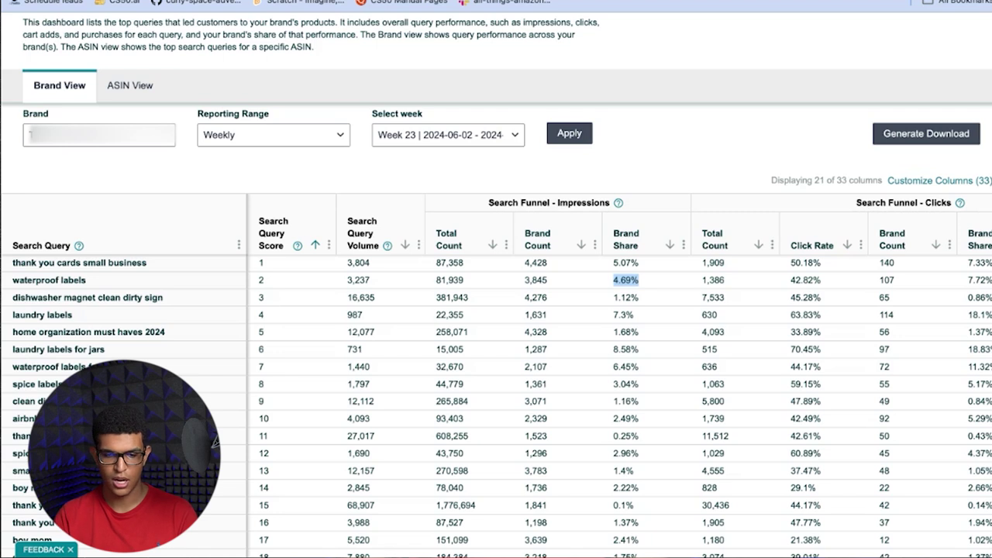
{"action": "left_click", "coordinate": [226, 141]}
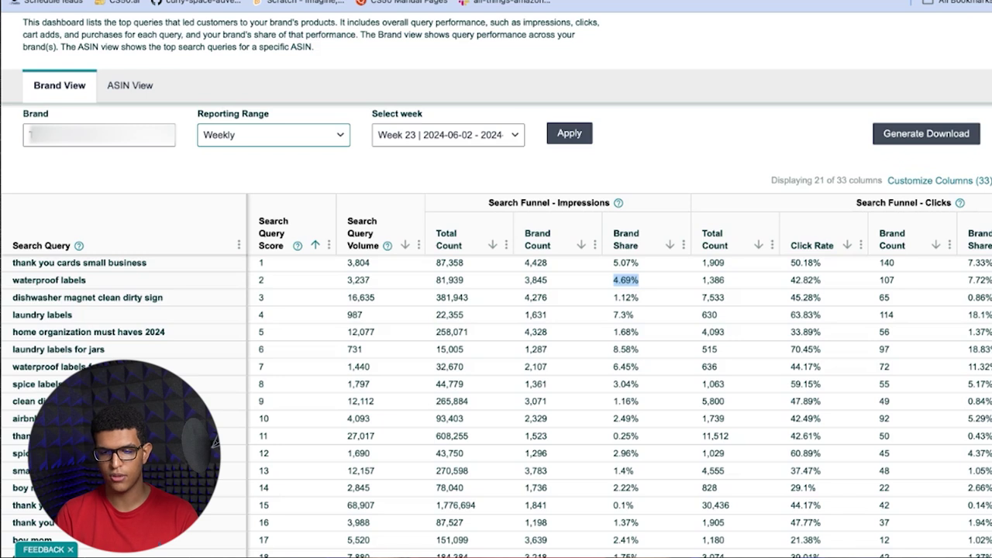
{"action": "left_click", "coordinate": [170, 295]}
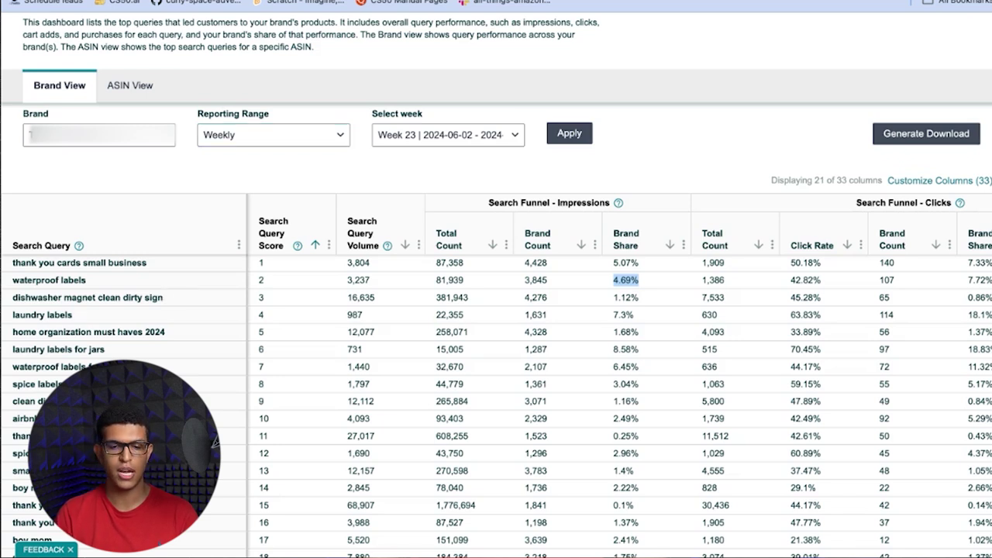
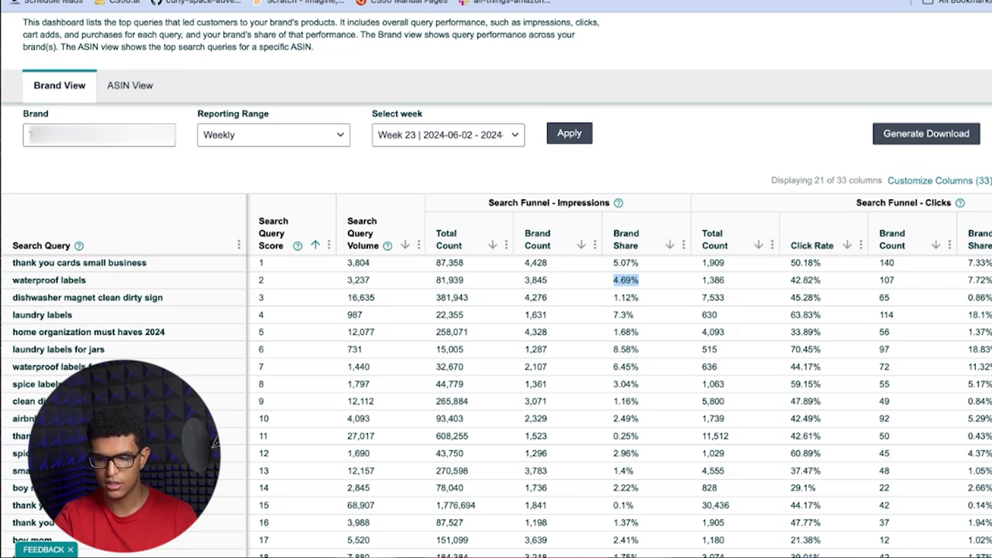
Open page 3 of the brand's search queries and look across their impressions, clicks, cart adds and purchases
{"action": "scroll", "coordinate": [923, 447], "scroll_direction": "down", "scroll_amount": 2}
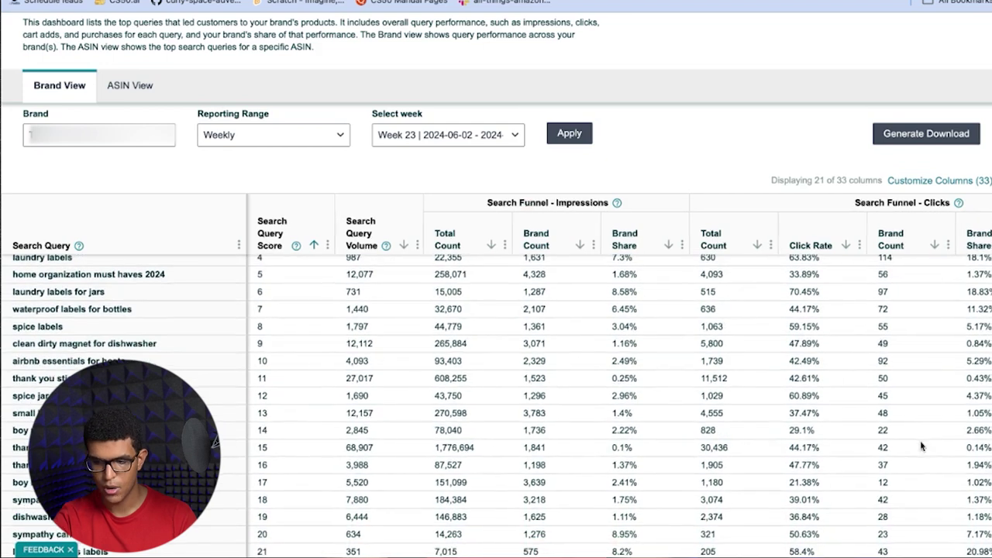
{"action": "scroll", "coordinate": [891, 448], "scroll_direction": "down", "scroll_amount": 3}
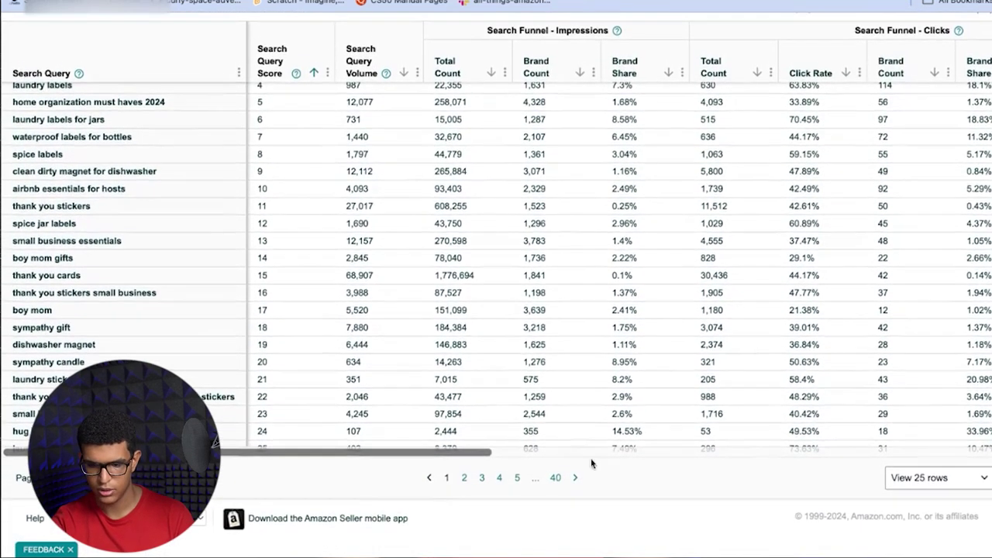
{"action": "left_click", "coordinate": [480, 478]}
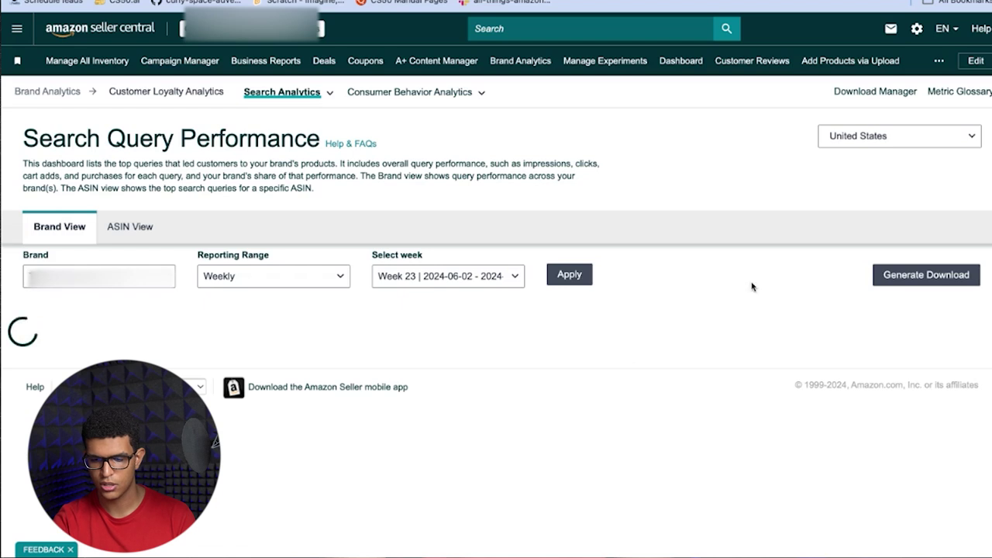
{"action": "scroll", "coordinate": [753, 284], "scroll_direction": "down", "scroll_amount": 1}
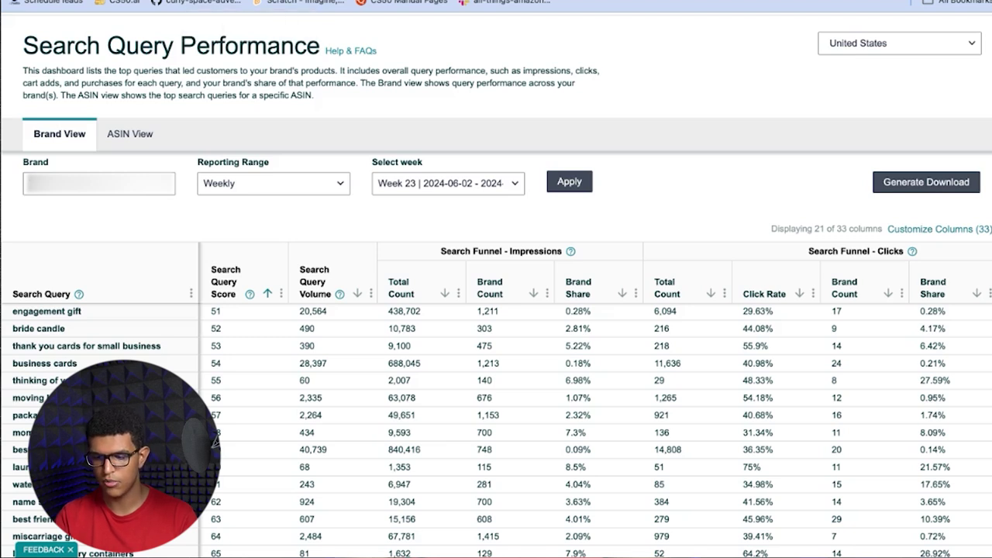
{"action": "scroll", "coordinate": [216, 441], "scroll_direction": "right", "scroll_amount": 6}
{"action": "scroll", "coordinate": [216, 440], "scroll_direction": "right", "scroll_amount": 6}
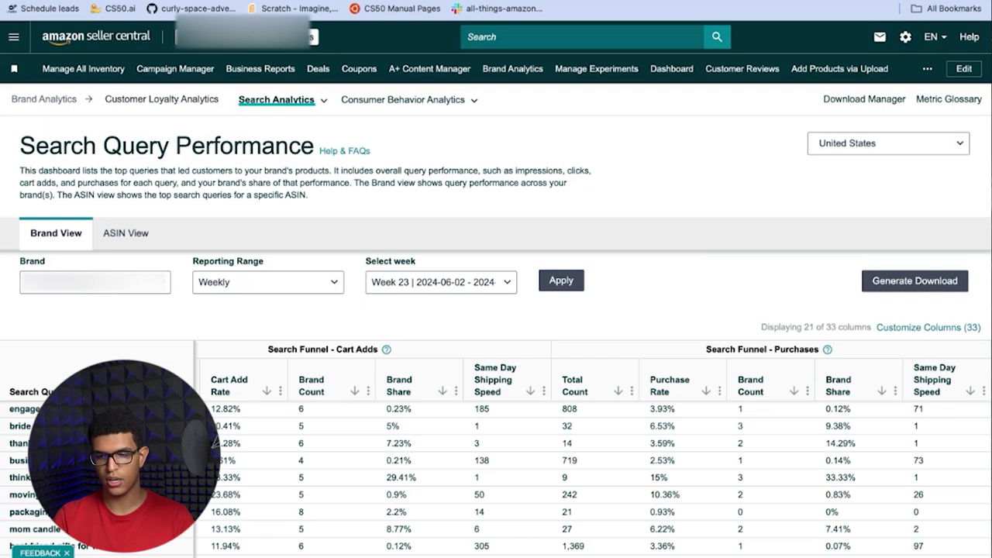
Check the download types offered for the brand's Search Query Performance report, then close the dialog without generating a download
{"action": "left_click", "coordinate": [940, 281]}
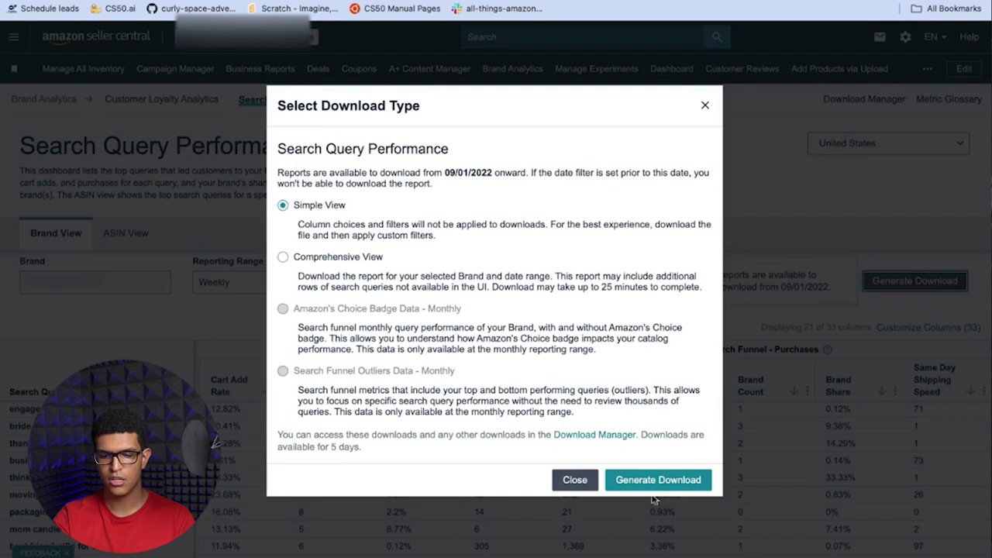
{"action": "left_click", "coordinate": [703, 107]}
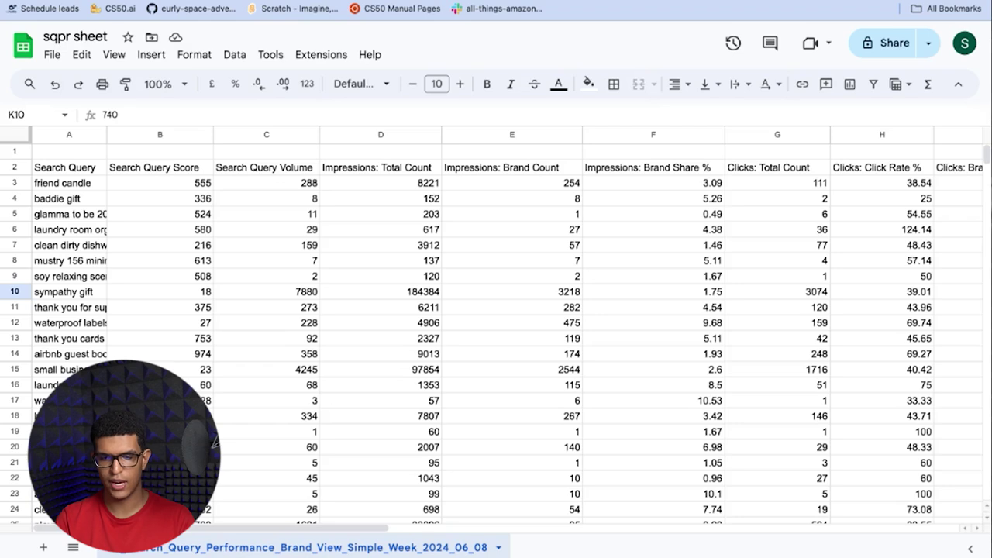
Switch to the sqpr sheet in Google Sheets, look across the report's columns and add a filter to the whole table
{"action": "scroll", "coordinate": [496, 325], "scroll_direction": "right", "scroll_amount": 10}
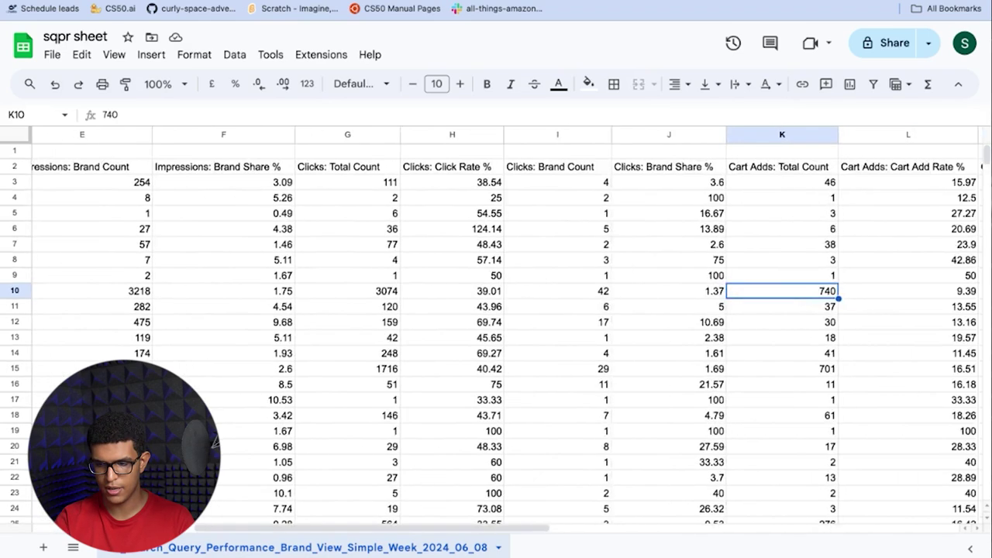
{"action": "scroll", "coordinate": [601, 303], "scroll_direction": "right", "scroll_amount": 6}
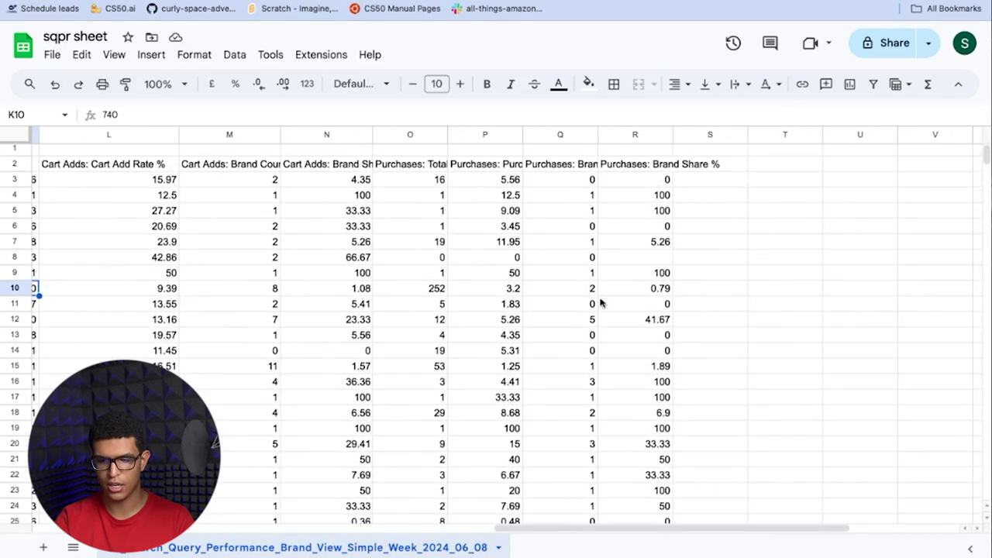
{"action": "scroll", "coordinate": [601, 302], "scroll_direction": "left", "scroll_amount": 10}
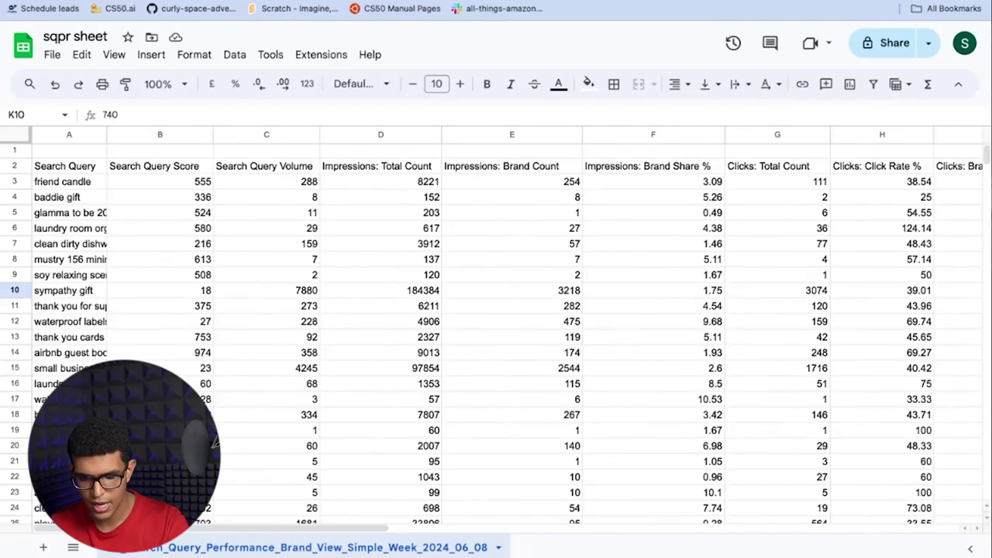
{"action": "key", "text": "ctrl+a"}
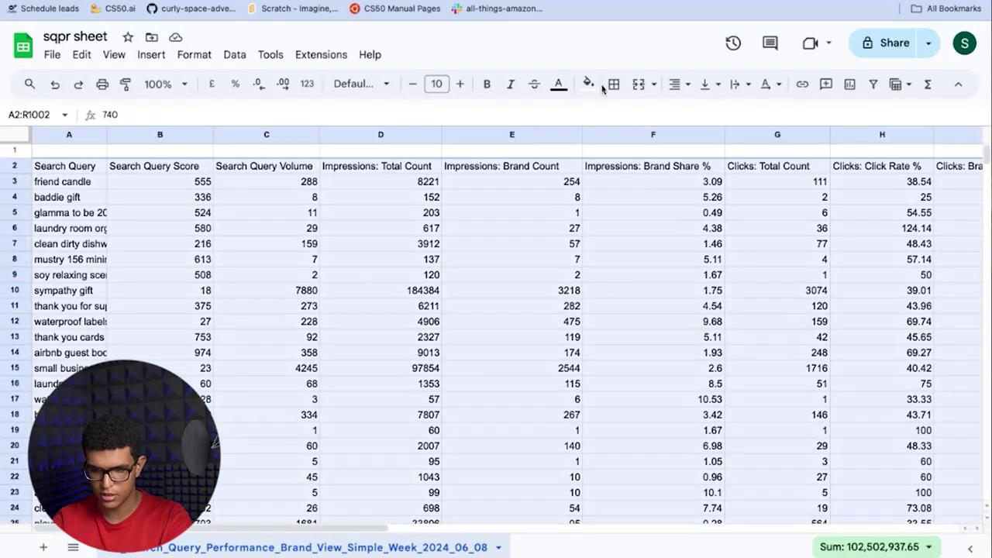
{"action": "left_click", "coordinate": [874, 83]}
{"action": "left_click", "coordinate": [697, 336]}
Filter the Clicks: Brand Count column to show only values less than 25
{"action": "scroll", "coordinate": [683, 310], "scroll_direction": "right", "scroll_amount": 5}
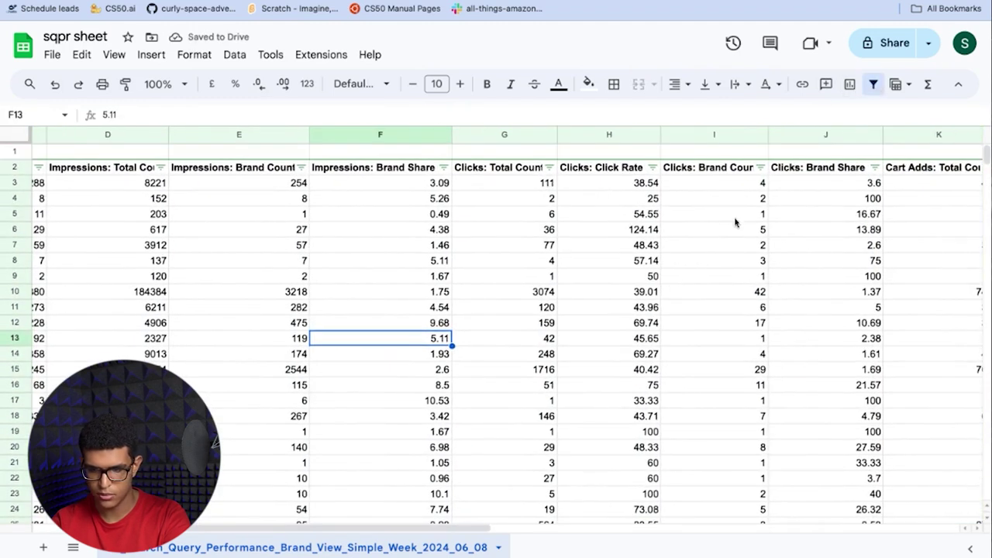
{"action": "left_click", "coordinate": [760, 168]}
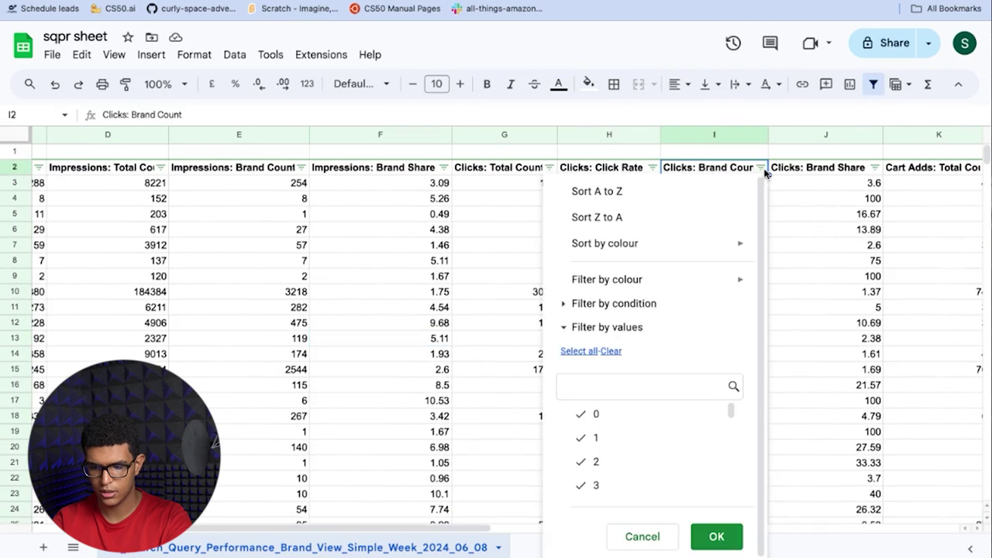
{"action": "left_click", "coordinate": [594, 310]}
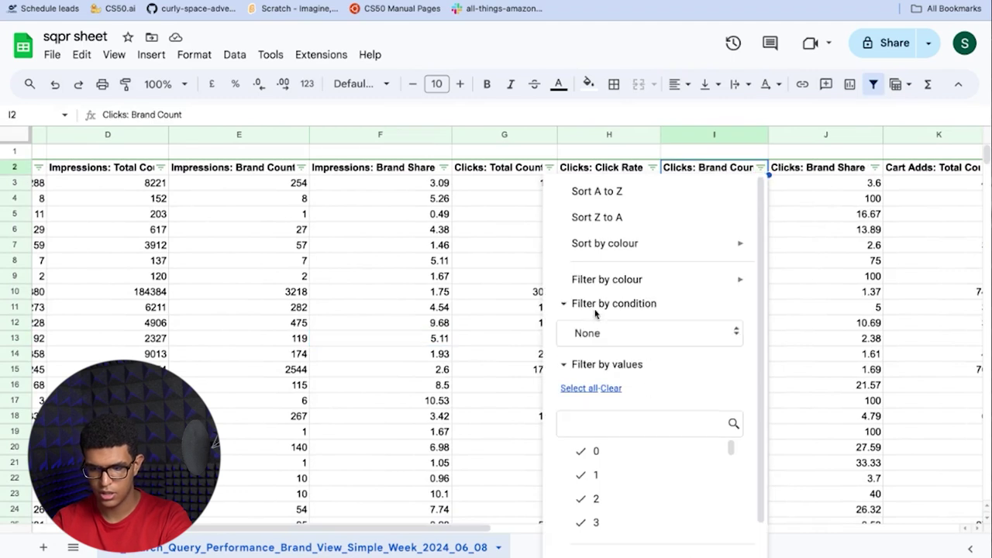
{"action": "left_click", "coordinate": [609, 335]}
{"action": "scroll", "coordinate": [650, 418], "scroll_direction": "down", "scroll_amount": 5}
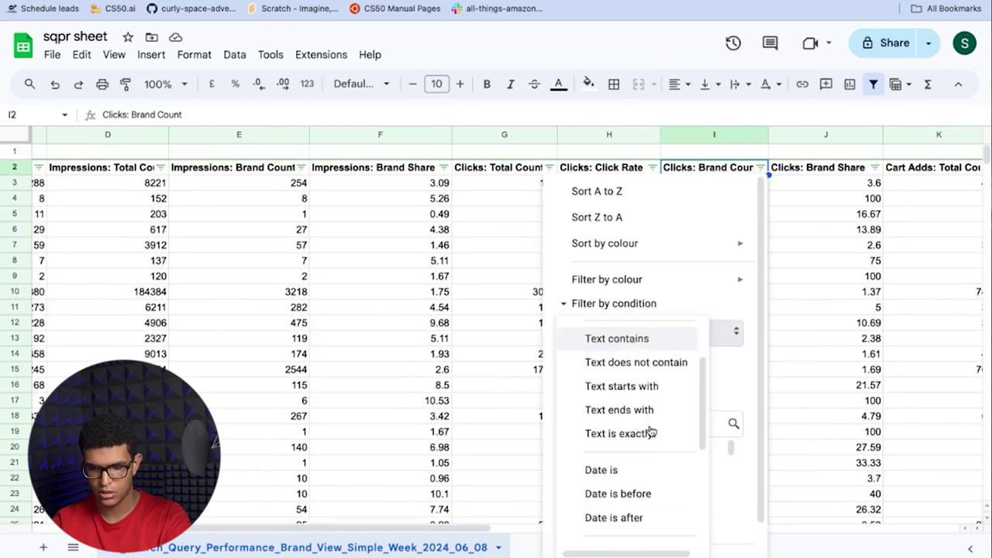
{"action": "scroll", "coordinate": [651, 431], "scroll_direction": "up", "scroll_amount": 1}
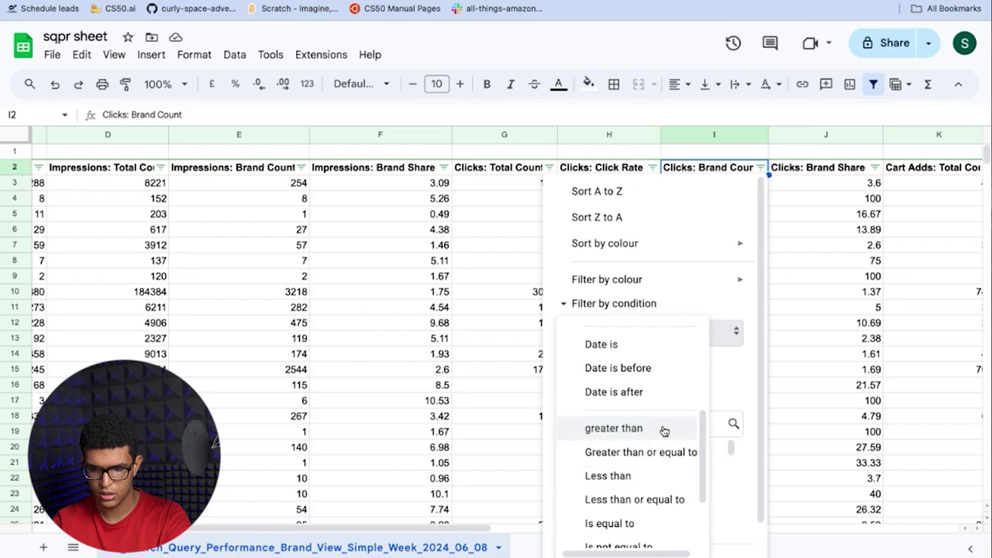
{"action": "left_click", "coordinate": [623, 477]}
{"action": "left_click", "coordinate": [613, 369]}
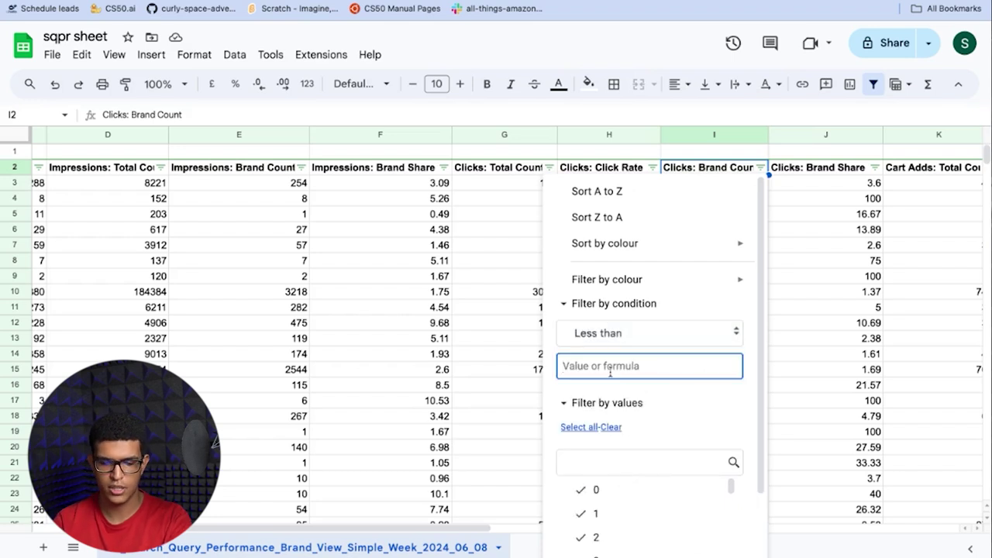
{"action": "type", "text": "25"}
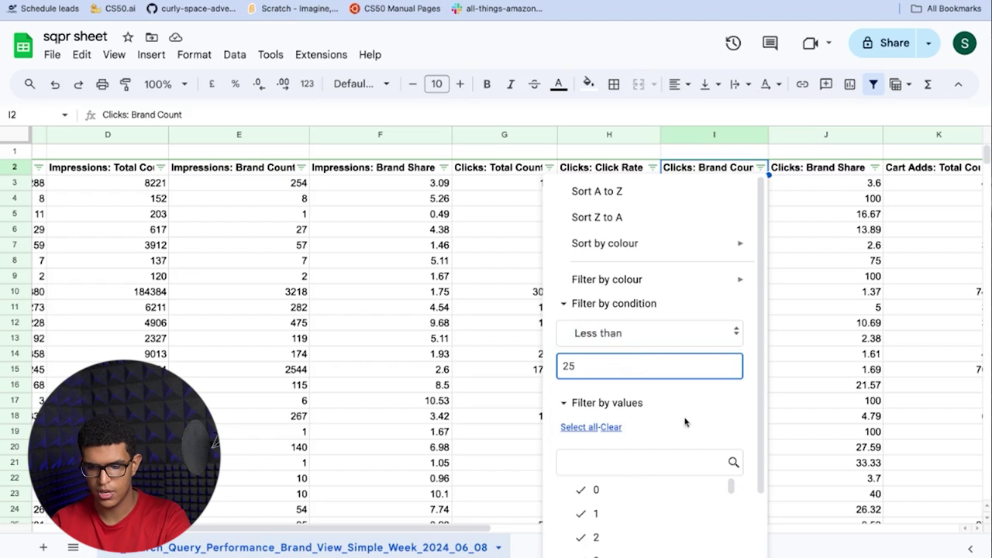
{"action": "scroll", "coordinate": [694, 428], "scroll_direction": "down", "scroll_amount": 1}
{"action": "left_click", "coordinate": [717, 543]}
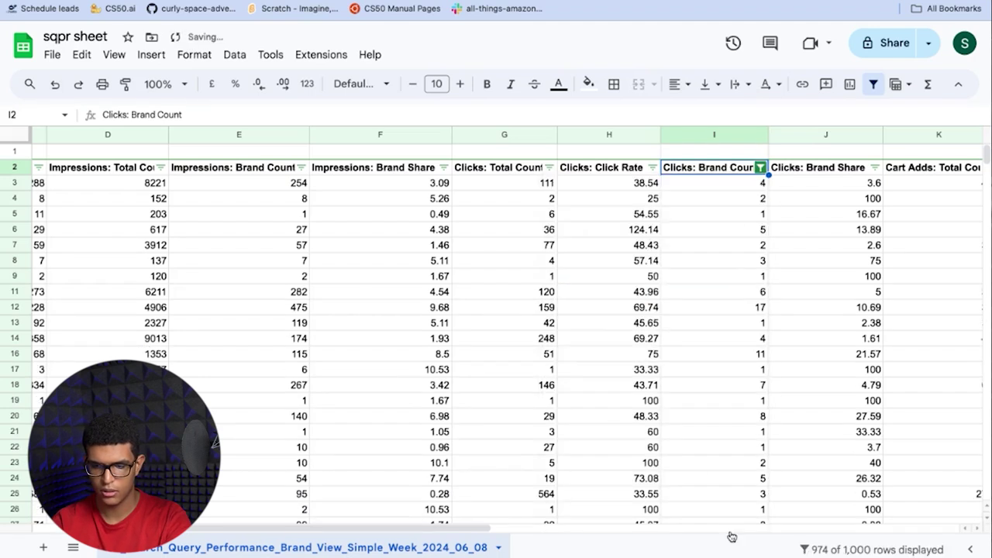
Delete all the filtered rows below the header row and remove the filter from the table
{"action": "scroll", "coordinate": [436, 267], "scroll_direction": "left", "scroll_amount": 5}
{"action": "left_click_drag", "start_coordinate": [14, 190], "coordinate": [15, 527]}
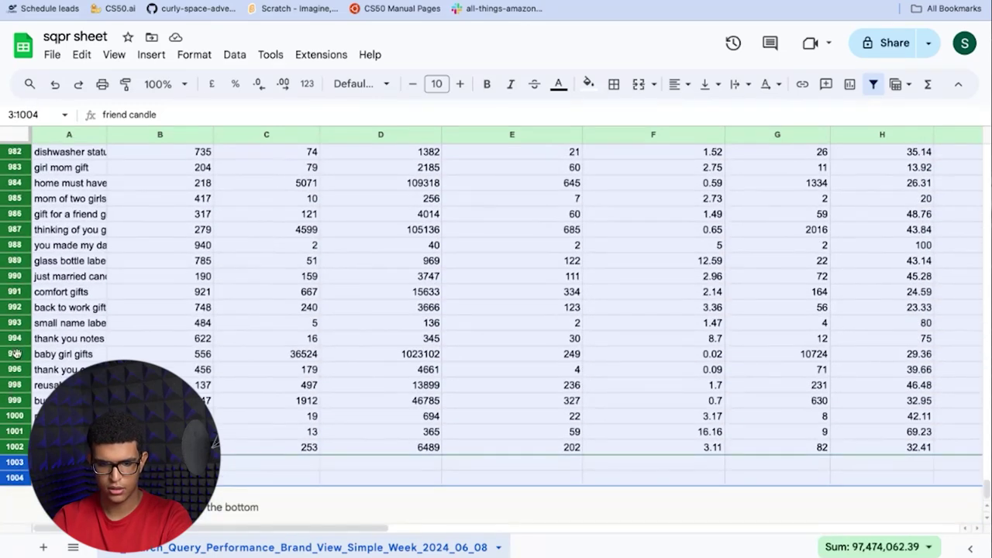
{"action": "right_click", "coordinate": [16, 354]}
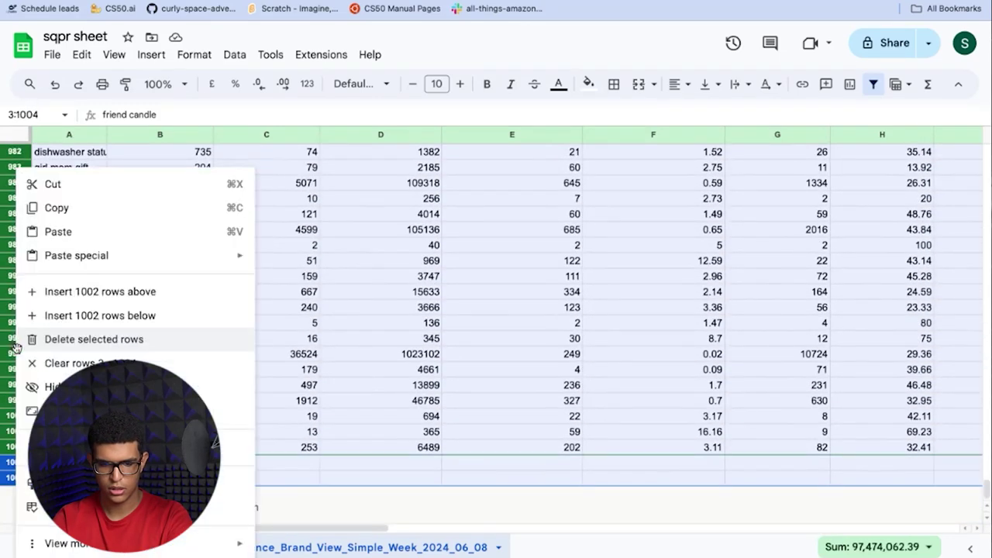
{"action": "left_click", "coordinate": [62, 342]}
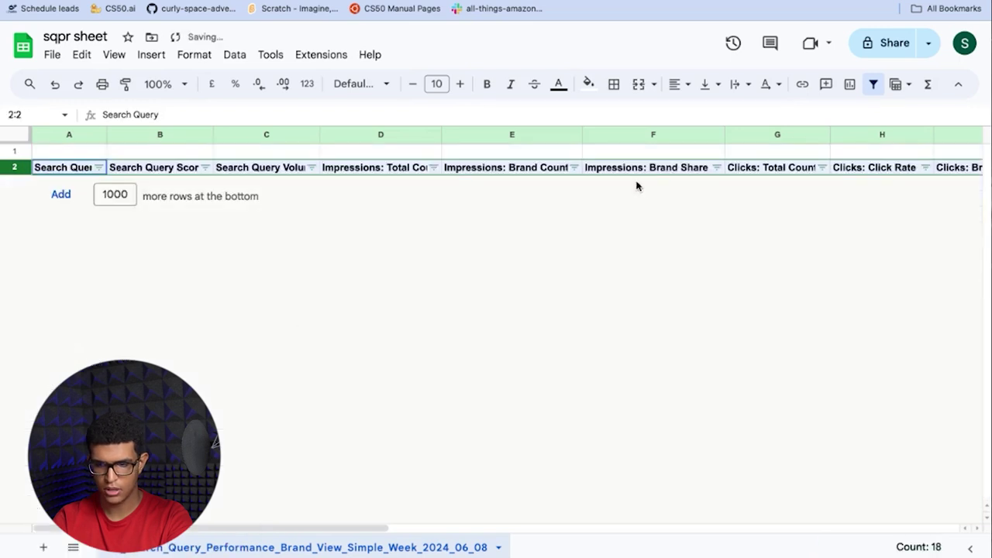
{"action": "left_click", "coordinate": [872, 85]}
{"action": "left_click", "coordinate": [749, 354]}
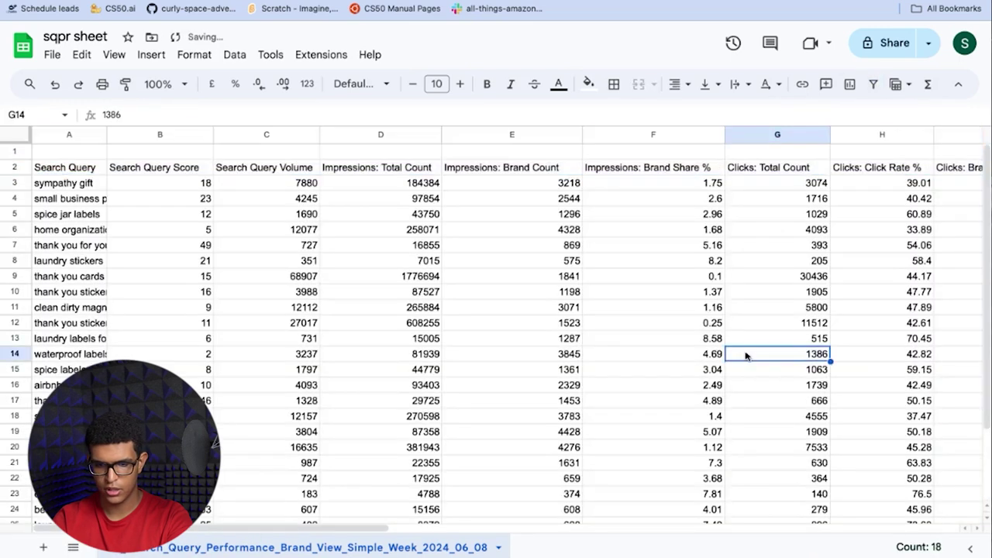
Look through the remaining search queries and their metrics across the sheet
{"action": "scroll", "coordinate": [747, 356], "scroll_direction": "down", "scroll_amount": 2}
{"action": "scroll", "coordinate": [673, 322], "scroll_direction": "up", "scroll_amount": 3}
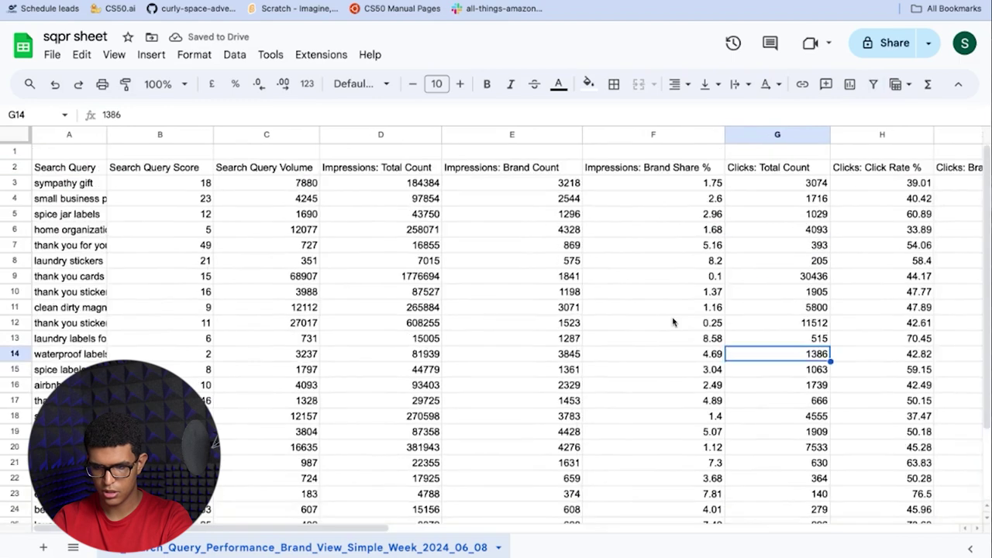
{"action": "scroll", "coordinate": [845, 285], "scroll_direction": "right", "scroll_amount": 5}
{"action": "scroll", "coordinate": [845, 286], "scroll_direction": "up", "scroll_amount": 2}
{"action": "scroll", "coordinate": [844, 285], "scroll_direction": "left", "scroll_amount": 10}
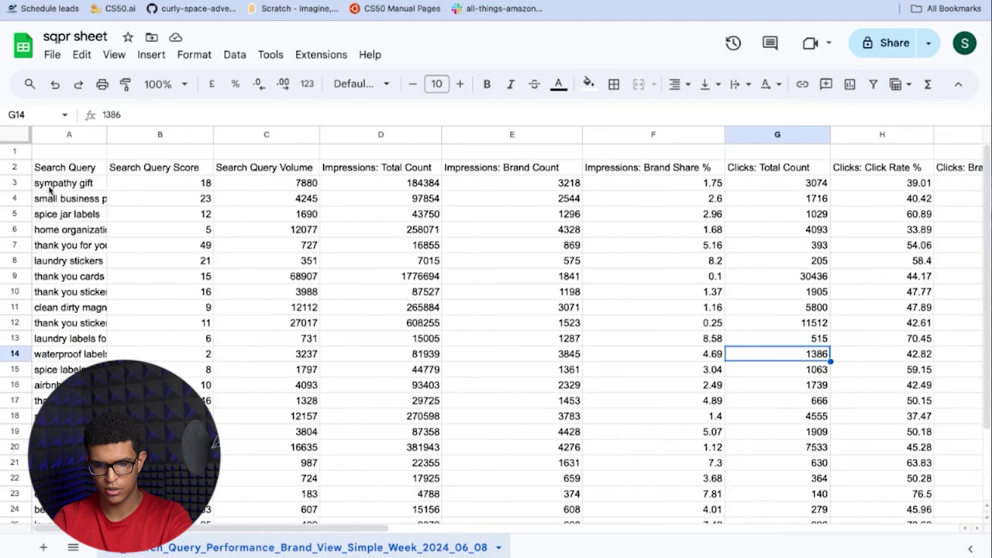
{"action": "scroll", "coordinate": [331, 344], "scroll_direction": "down", "scroll_amount": 2}
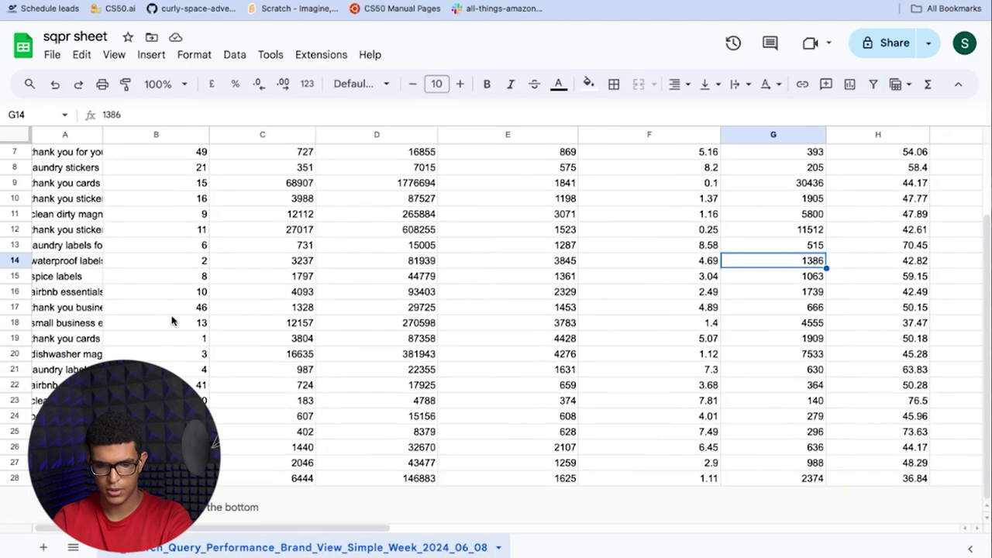
{"action": "scroll", "coordinate": [175, 323], "scroll_direction": "up", "scroll_amount": 2}
{"action": "scroll", "coordinate": [68, 217], "scroll_direction": "down", "scroll_amount": 2}
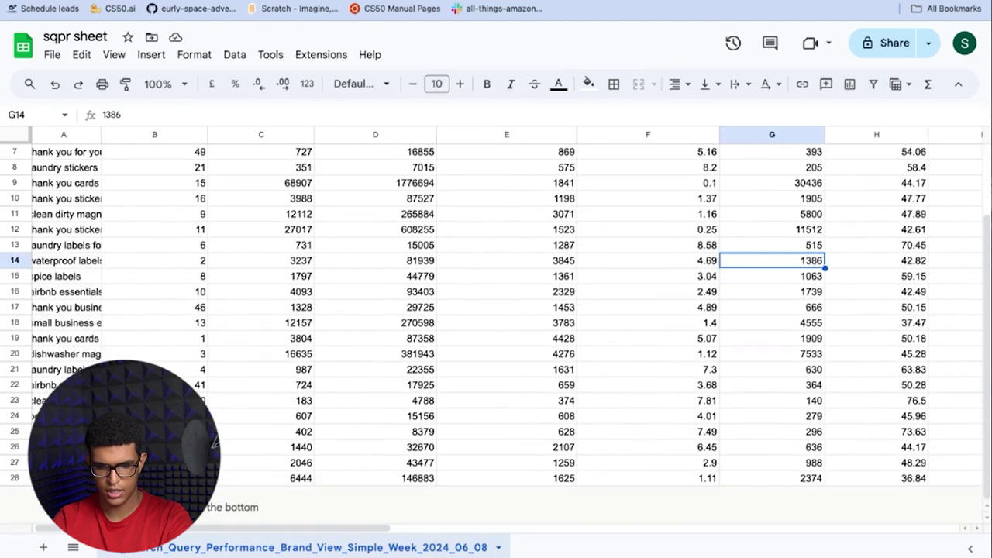
{"action": "left_click", "coordinate": [187, 328]}
{"action": "scroll", "coordinate": [434, 304], "scroll_direction": "up", "scroll_amount": 2}
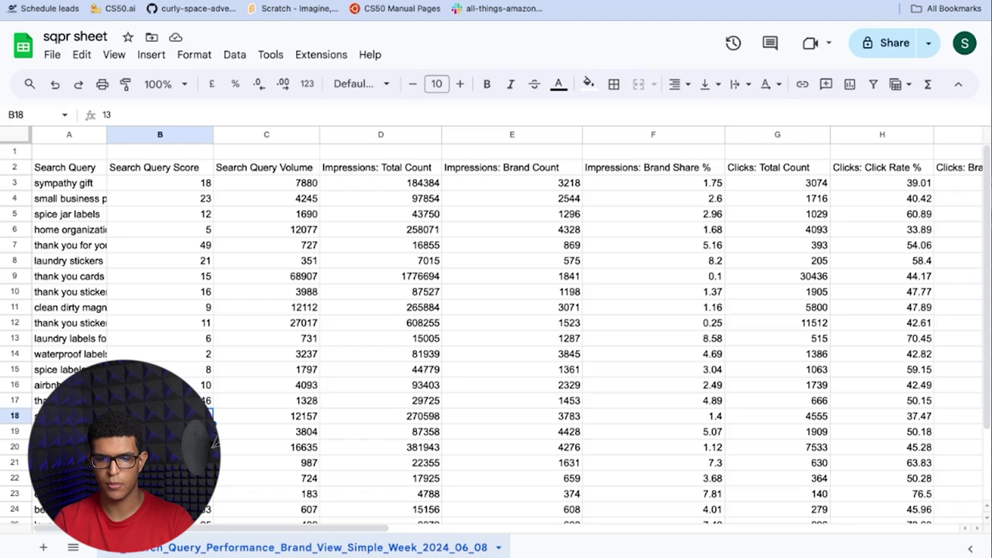
Insert an empty column directly after the Clicks: Brand Share % column
{"action": "left_click", "coordinate": [962, 307]}
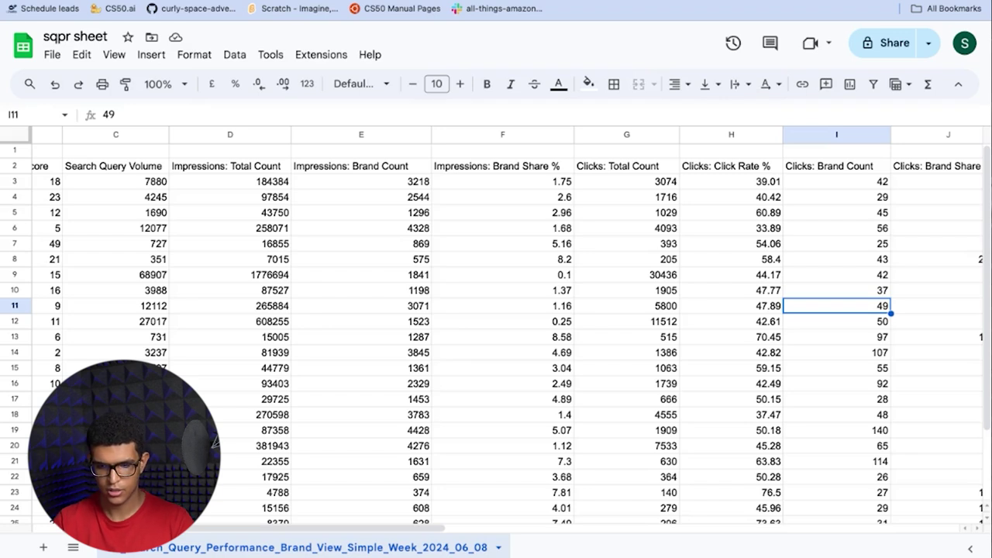
{"action": "scroll", "coordinate": [497, 325], "scroll_direction": "right", "scroll_amount": 4}
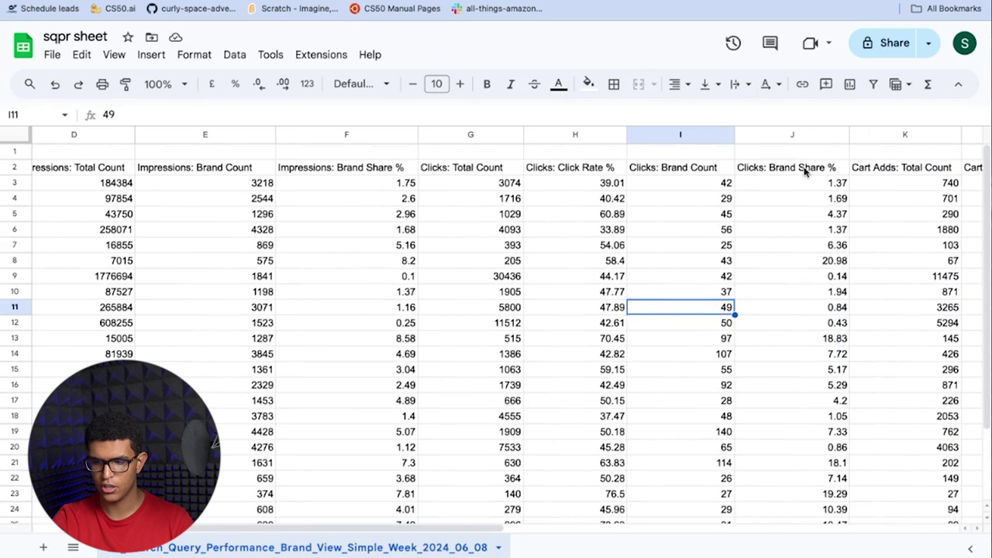
{"action": "left_click", "coordinate": [833, 169]}
{"action": "left_click", "coordinate": [807, 130]}
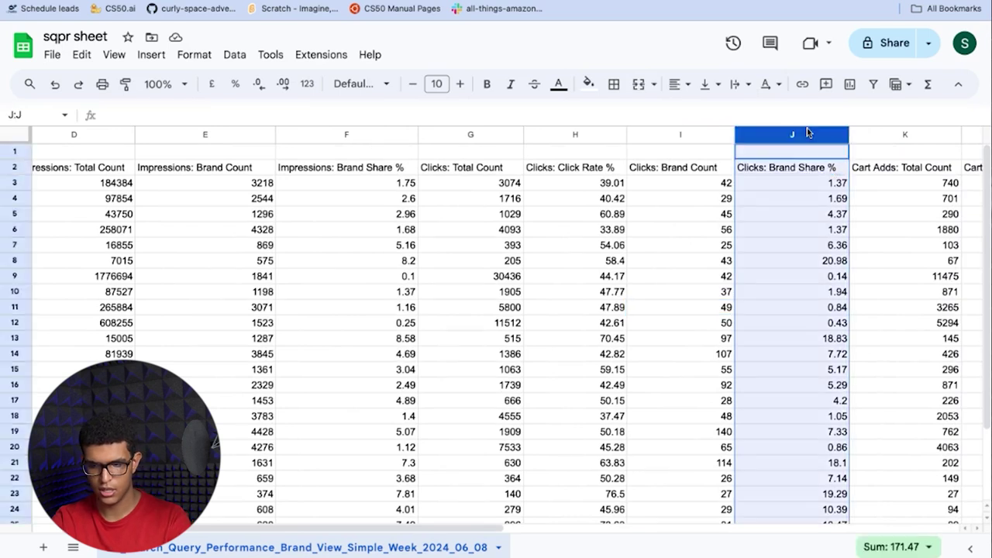
{"action": "right_click", "coordinate": [807, 128]}
{"action": "left_click", "coordinate": [915, 228]}
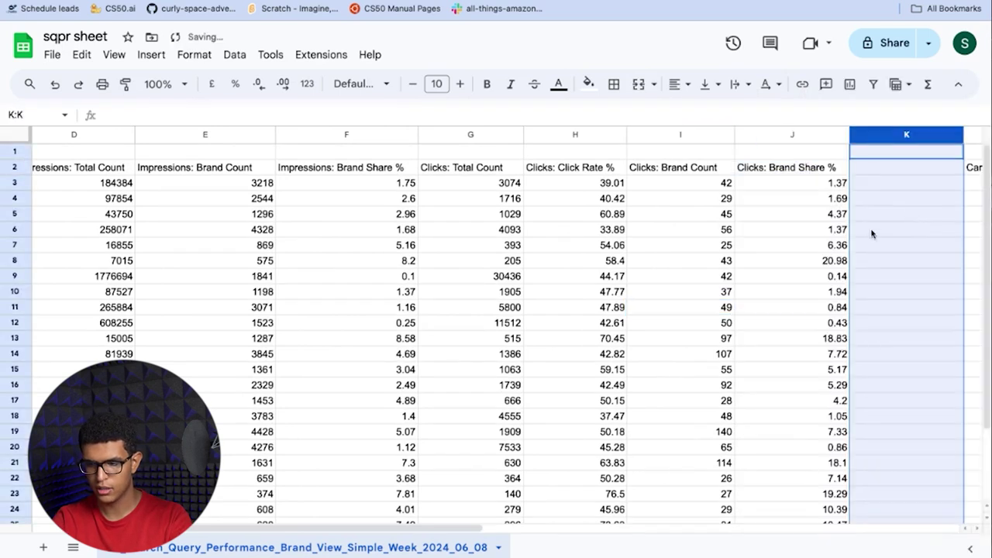
Enter the formula =IF(J3>F3, true,false) in K3 to compare click brand share with impression brand share
{"action": "left_click", "coordinate": [880, 184]}
{"action": "type", "text": "=IF(J3>F3, true,false)"}
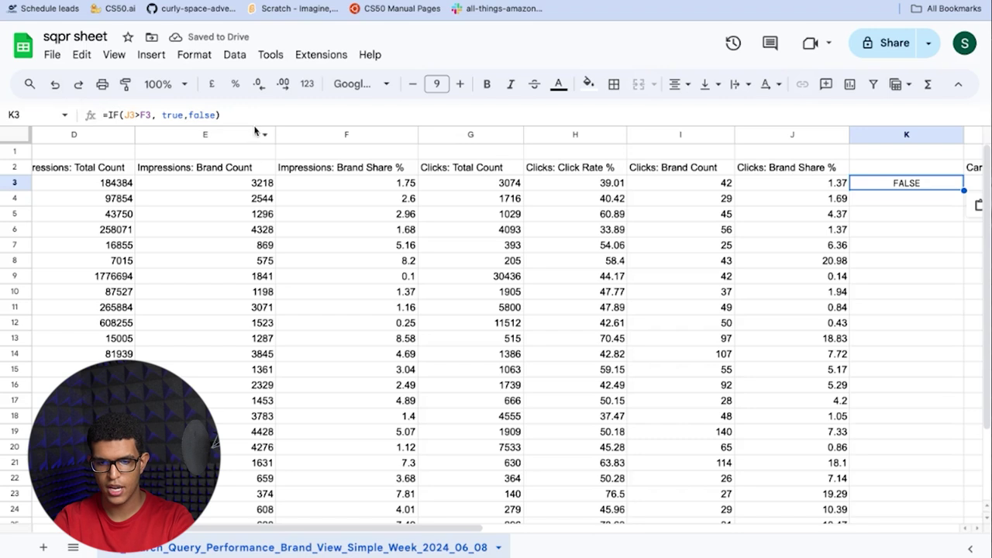
{"action": "left_click", "coordinate": [771, 187]}
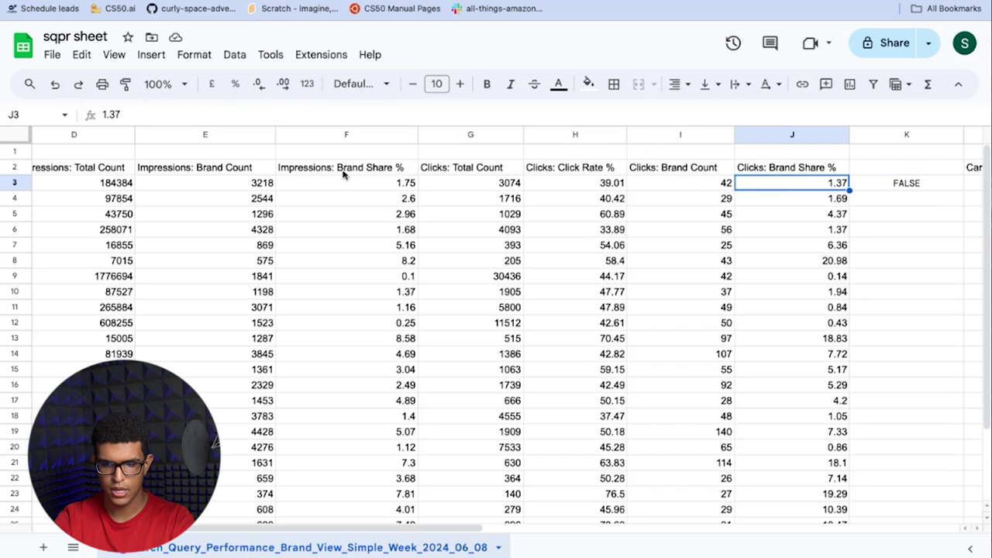
{"action": "left_click", "coordinate": [381, 187]}
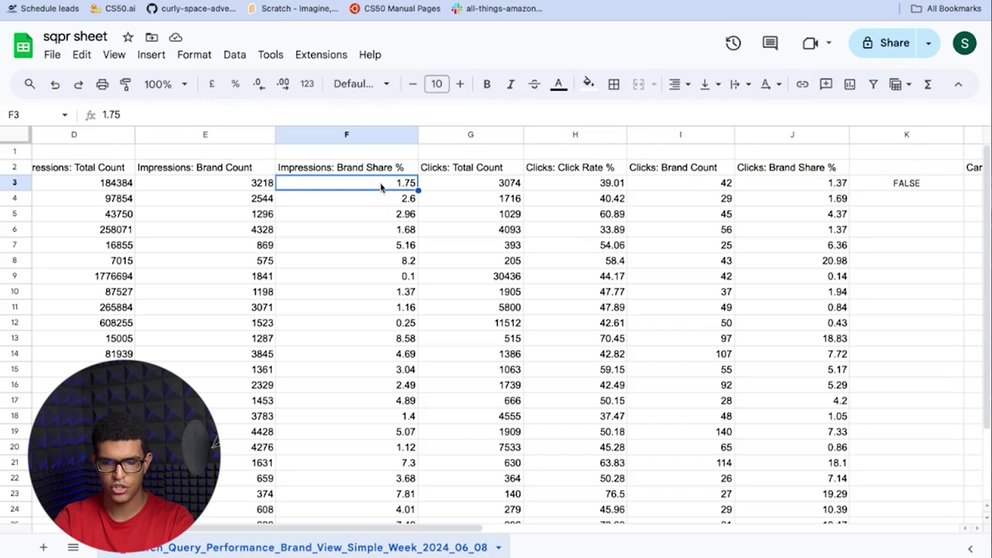
Copy the K3 comparison formula down through K4:K28
{"action": "left_click", "coordinate": [895, 186]}
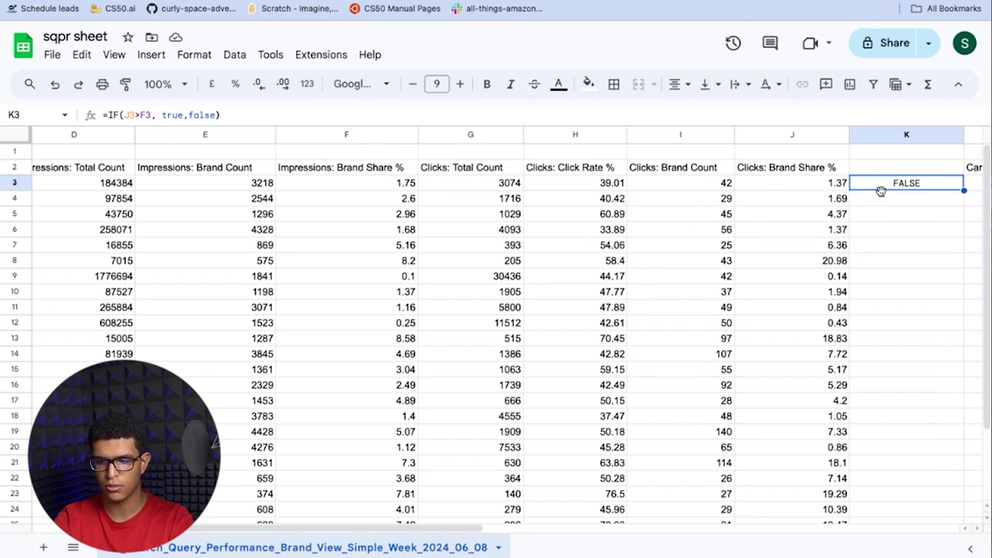
{"action": "key", "text": "ctrl+c"}
{"action": "left_click", "coordinate": [863, 204]}
{"action": "key", "text": "shift+Down"}
{"action": "key", "text": "shift+Down"}
{"action": "key", "text": "shift+Down"}
{"action": "key", "text": "shift+Down"}
{"action": "key", "text": "shift+Down"}
{"action": "key", "text": "shift+Down"}
{"action": "key", "text": "shift+Down"}
{"action": "key", "text": "shift+Down"}
{"action": "key", "text": "shift+Down"}
{"action": "key", "text": "shift+Down"}
{"action": "key", "text": "shift+Down"}
{"action": "key", "text": "shift+Down"}
{"action": "key", "text": "shift+Down"}
{"action": "key", "text": "shift+Down"}
{"action": "key", "text": "shift+Down"}
{"action": "key", "text": "shift+Down"}
{"action": "key", "text": "shift+Down"}
{"action": "key", "text": "shift+Down"}
{"action": "key", "text": "shift+Down"}
{"action": "key", "text": "shift+Down"}
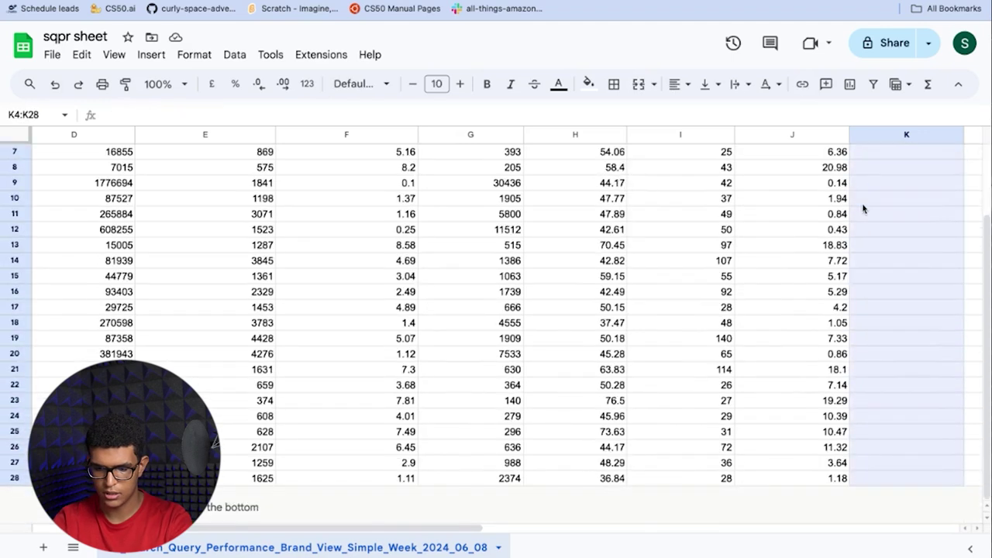
{"action": "key", "text": "ctrl+v"}
{"action": "scroll", "coordinate": [871, 302], "scroll_direction": "up", "scroll_amount": 5}
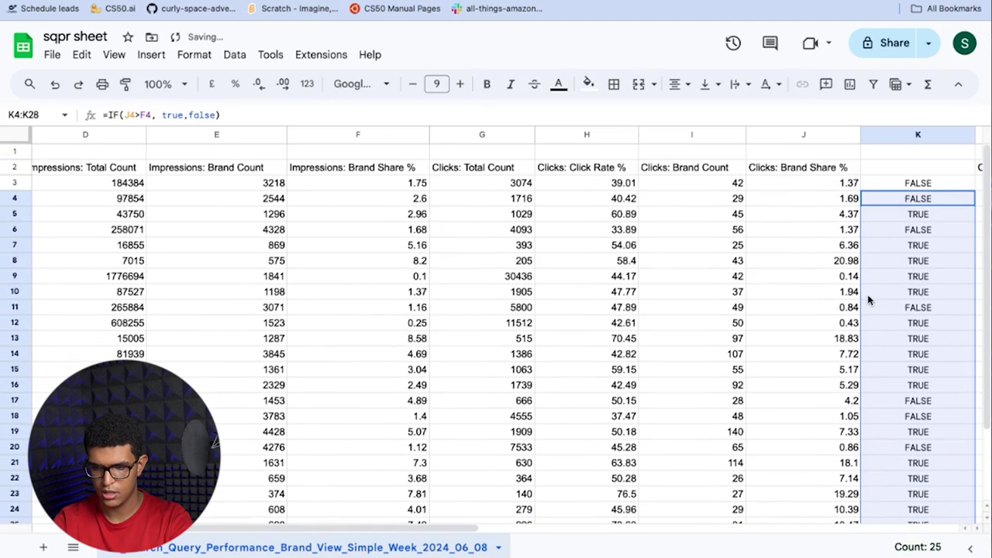
{"action": "left_click", "coordinate": [917, 217]}
{"action": "left_click", "coordinate": [915, 246]}
{"action": "right_click", "coordinate": [915, 323]}
{"action": "left_click", "coordinate": [880, 345]}
Examine the cart adds and purchases columns, comparing the Purchases: Brand Share % and Clicks: Brand Share % headings
{"action": "scroll", "coordinate": [926, 326], "scroll_direction": "right", "scroll_amount": 10}
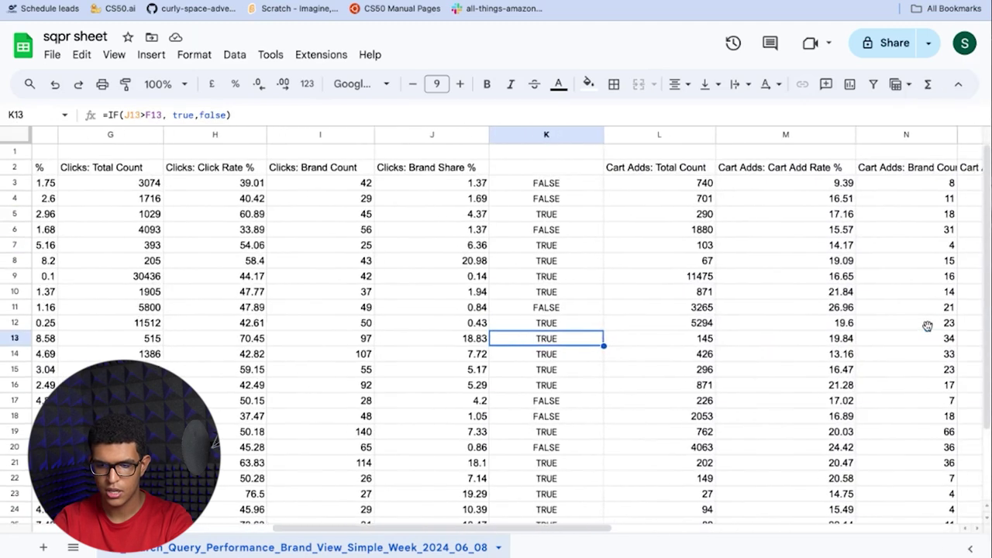
{"action": "scroll", "coordinate": [730, 248], "scroll_direction": "right", "scroll_amount": 5}
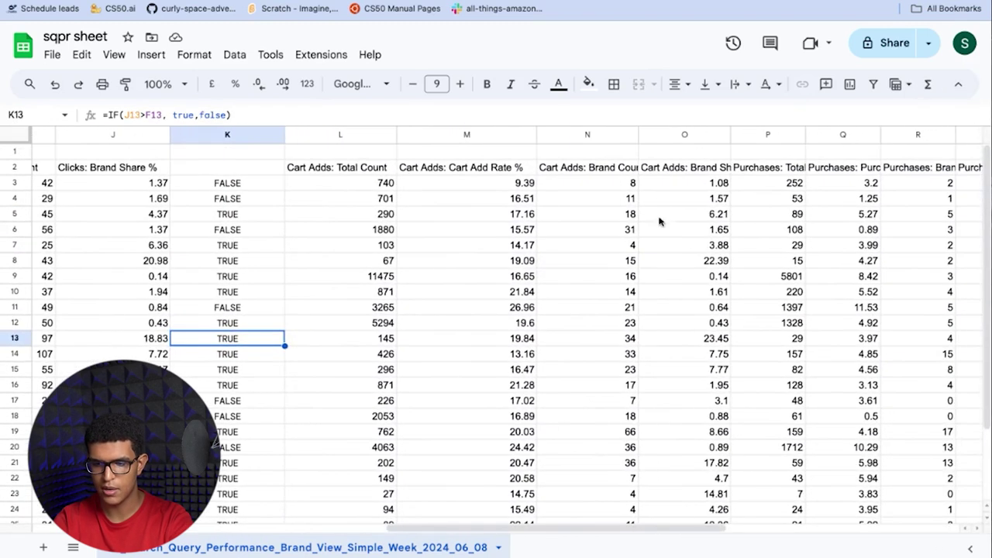
{"action": "scroll", "coordinate": [782, 241], "scroll_direction": "right", "scroll_amount": 5}
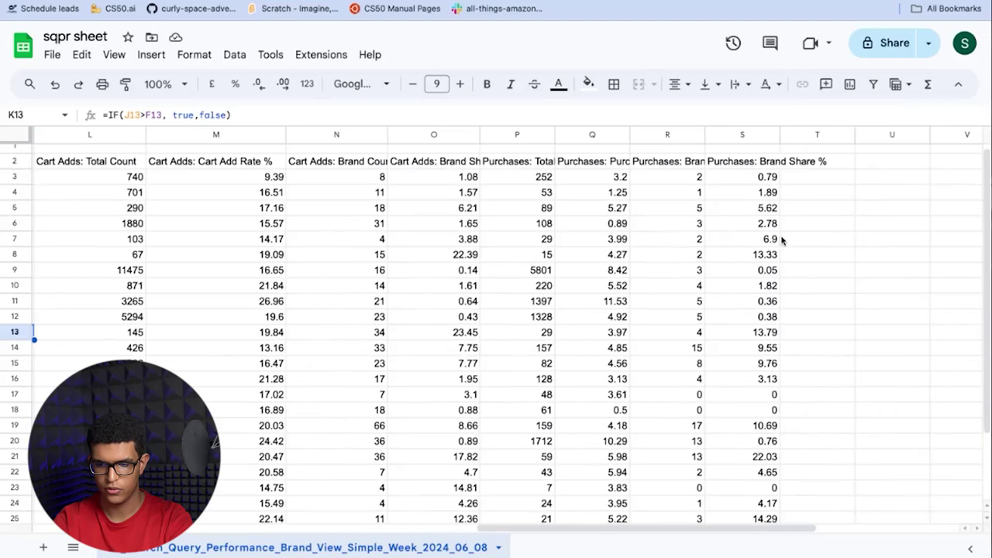
{"action": "scroll", "coordinate": [689, 186], "scroll_direction": "right", "scroll_amount": 2}
{"action": "left_click", "coordinate": [679, 171]}
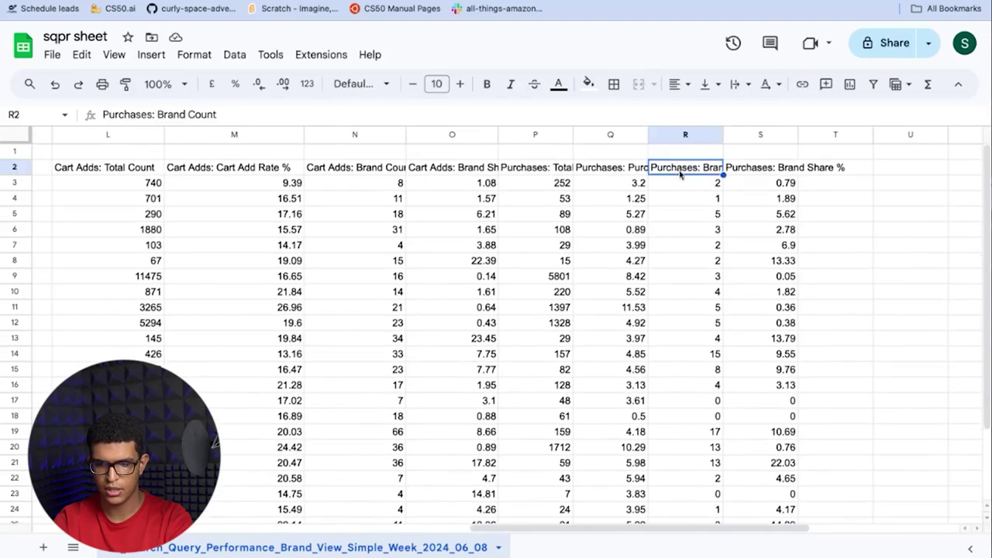
{"action": "left_click", "coordinate": [725, 178]}
{"action": "left_click", "coordinate": [758, 169]}
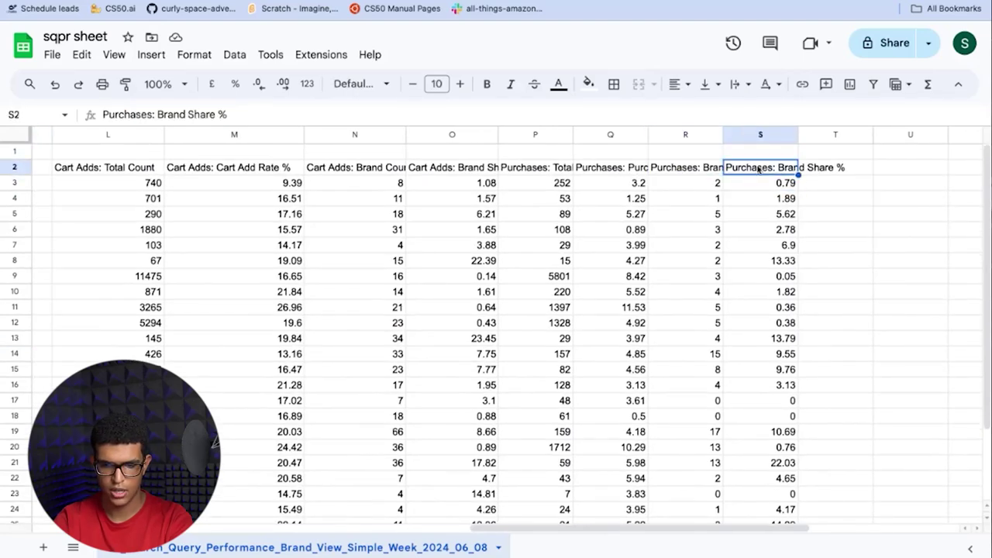
{"action": "scroll", "coordinate": [758, 169], "scroll_direction": "left", "scroll_amount": 5}
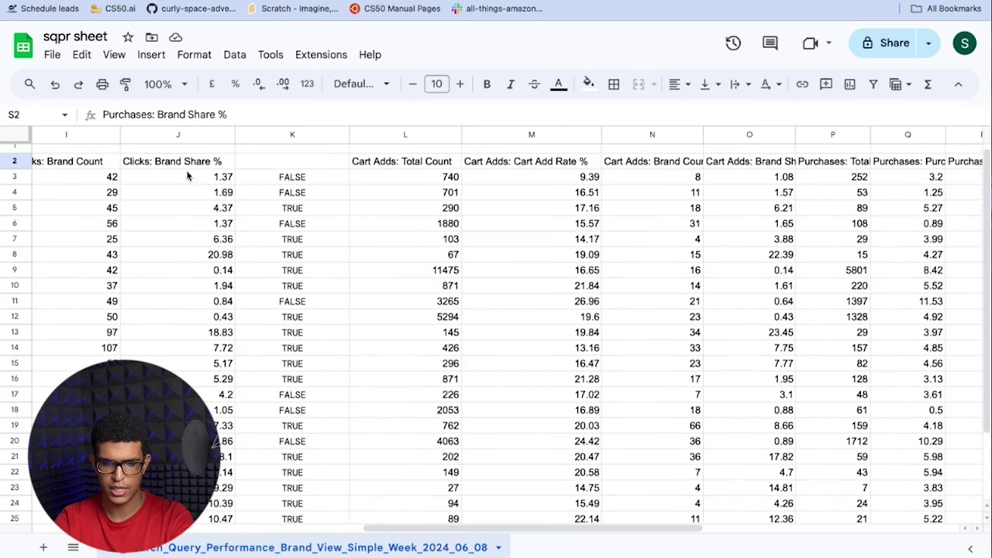
{"action": "left_click", "coordinate": [188, 164]}
Insert an empty column after Purchases: Brand Share % and paste the copied comparison formula into T3
{"action": "scroll", "coordinate": [643, 222], "scroll_direction": "right", "scroll_amount": 6}
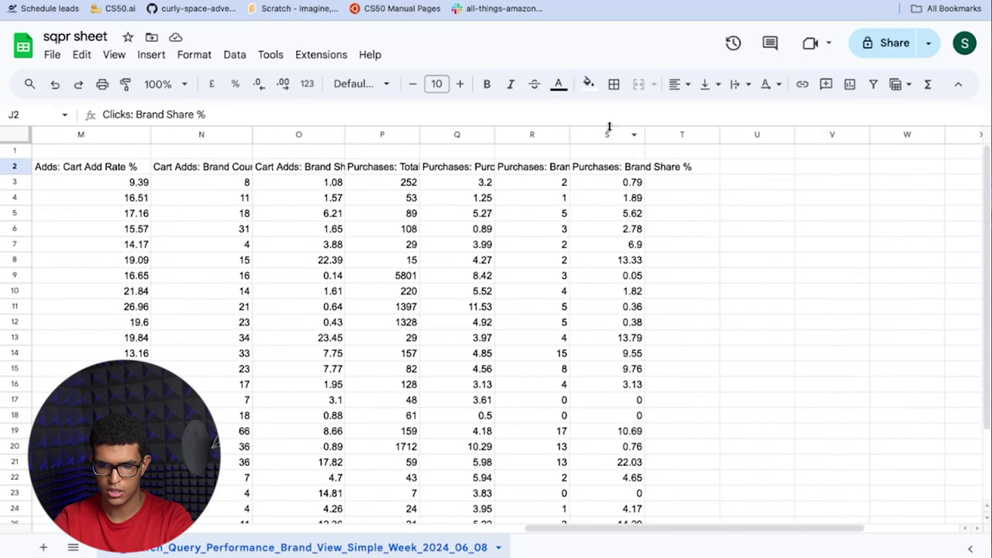
{"action": "left_click", "coordinate": [589, 139]}
{"action": "right_click", "coordinate": [589, 140]}
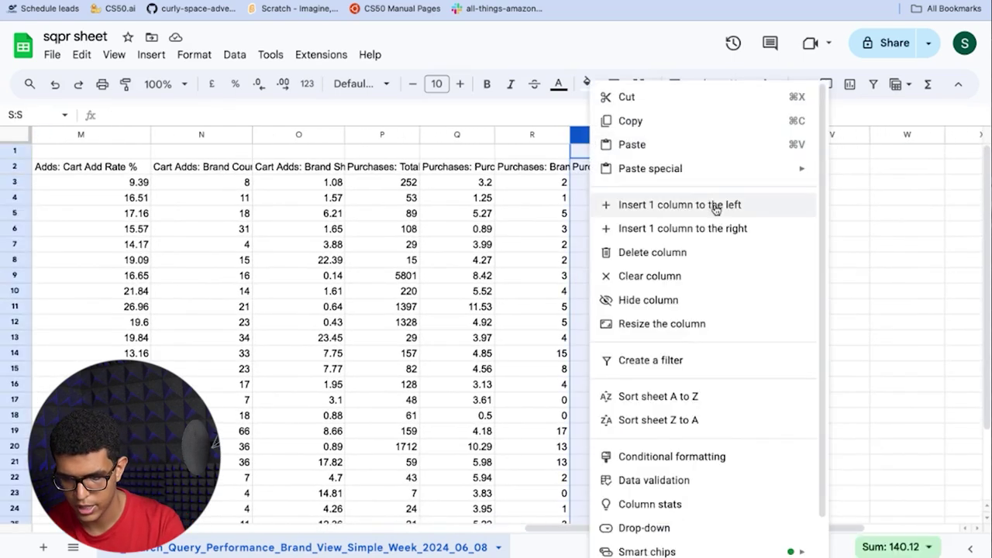
{"action": "left_click", "coordinate": [712, 233]}
{"action": "left_click", "coordinate": [658, 184]}
{"action": "key", "text": "ctrl+v"}
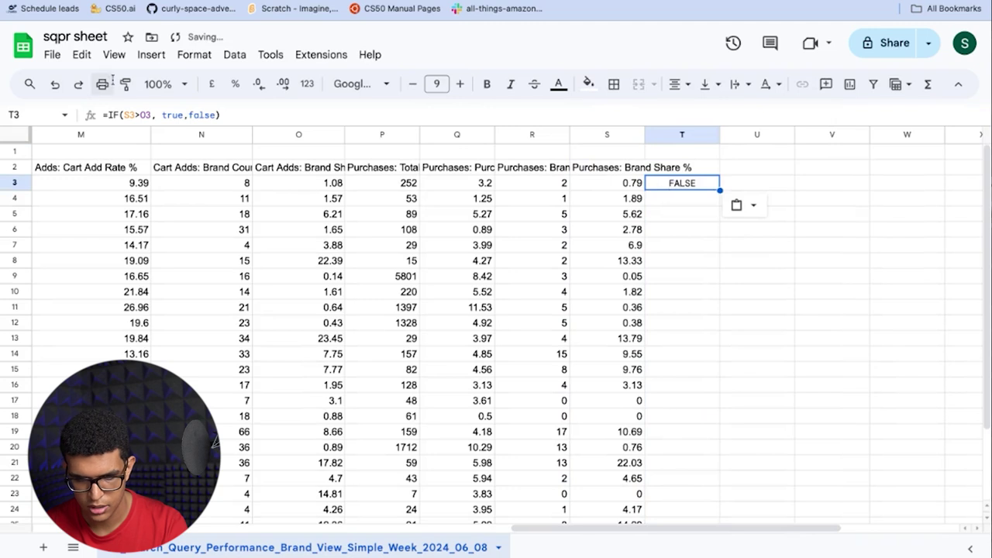
Change the T3 formula to =IF(S3>J3, true,false) so it compares purchase brand share with click brand share
{"action": "left_click", "coordinate": [624, 173]}
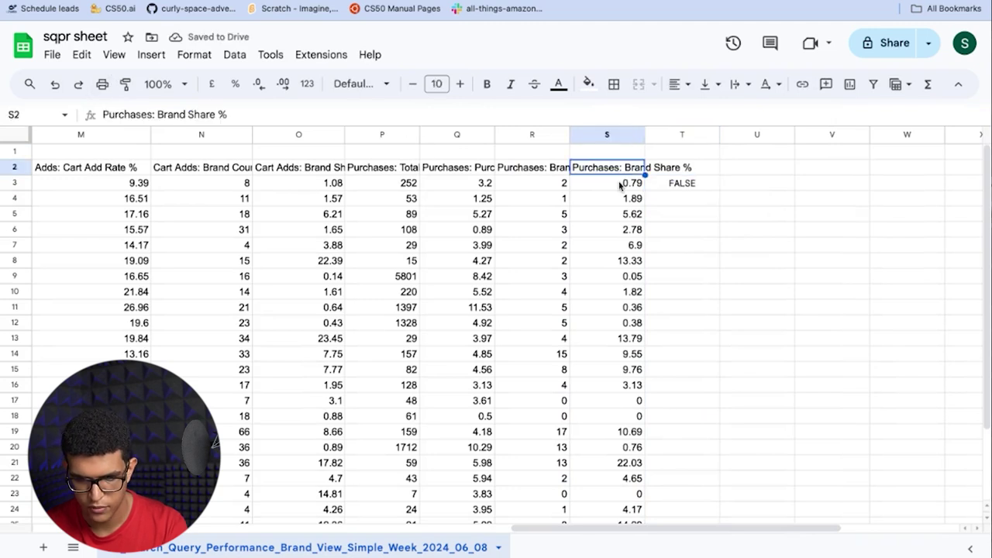
{"action": "right_click", "coordinate": [620, 185]}
{"action": "left_click", "coordinate": [547, 229]}
{"action": "left_click", "coordinate": [636, 186]}
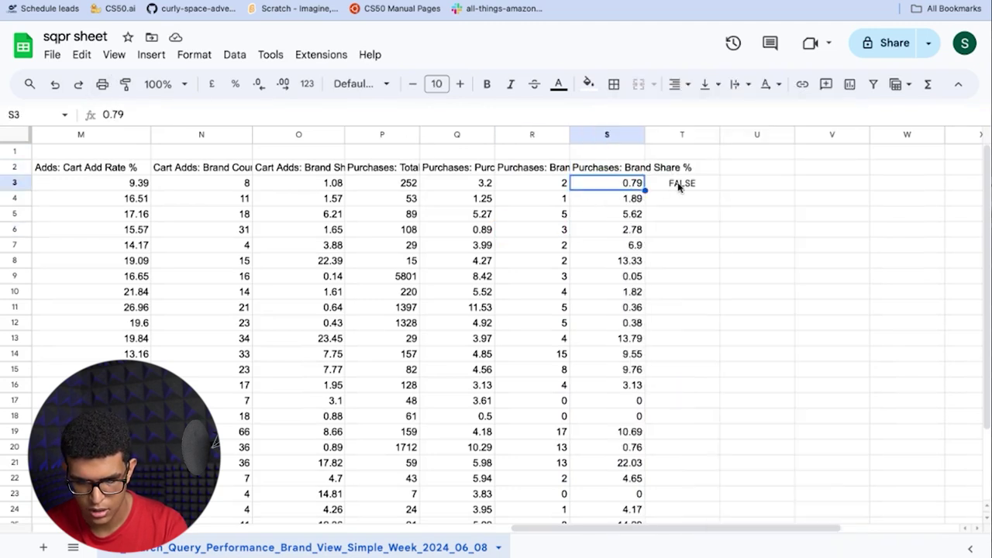
{"action": "double_click", "coordinate": [680, 183]}
{"action": "scroll", "coordinate": [465, 310], "scroll_direction": "left", "scroll_amount": 10}
{"action": "left_click", "coordinate": [222, 192]}
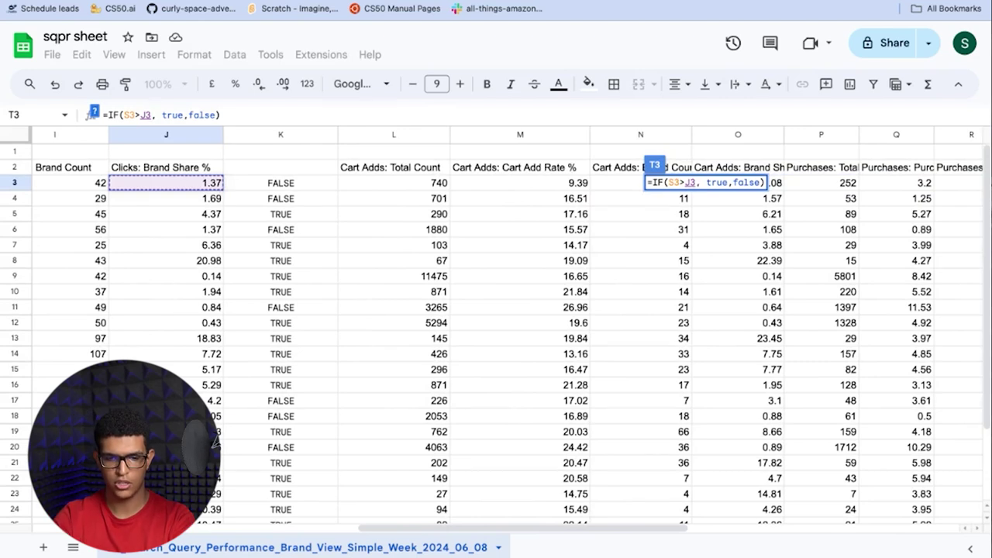
{"action": "key", "text": "Return"}
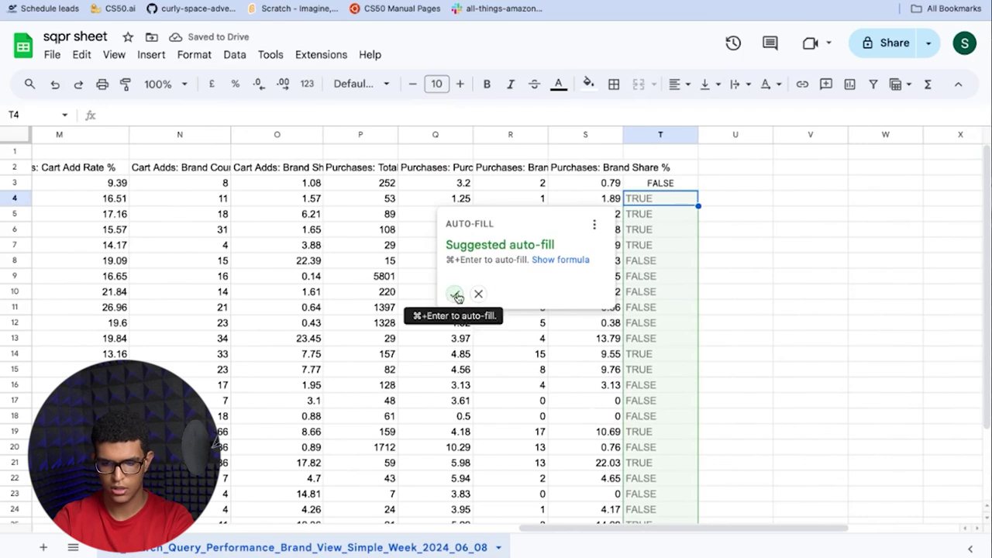
Accept the suggested auto-fill to extend the T3 formula down the rest of column T
{"action": "left_click", "coordinate": [452, 297]}
{"action": "scroll", "coordinate": [712, 318], "scroll_direction": "down", "scroll_amount": 2}
{"action": "scroll", "coordinate": [712, 319], "scroll_direction": "up", "scroll_amount": 2}
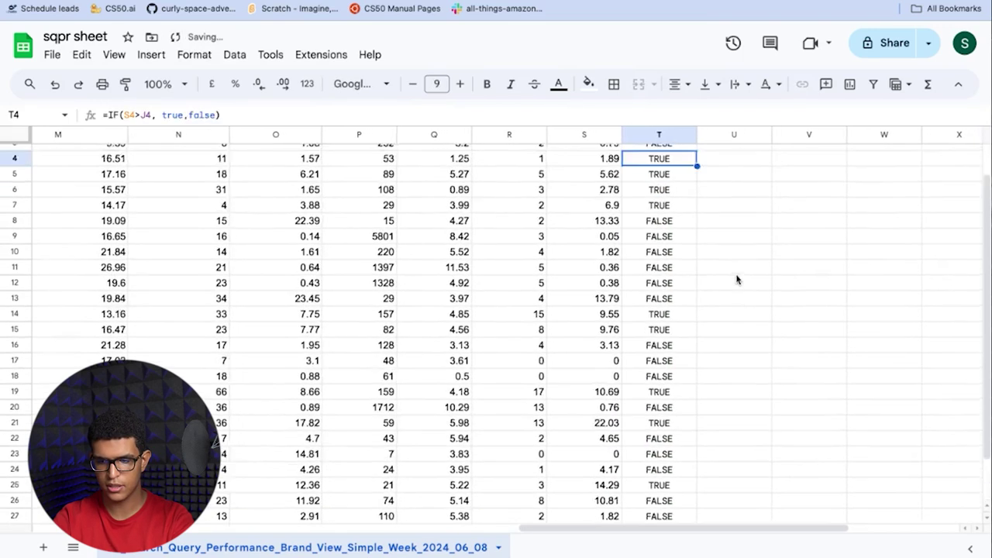
Add a filter to the whole table and show only the TRUE rows in column T
{"action": "left_click", "coordinate": [730, 307]}
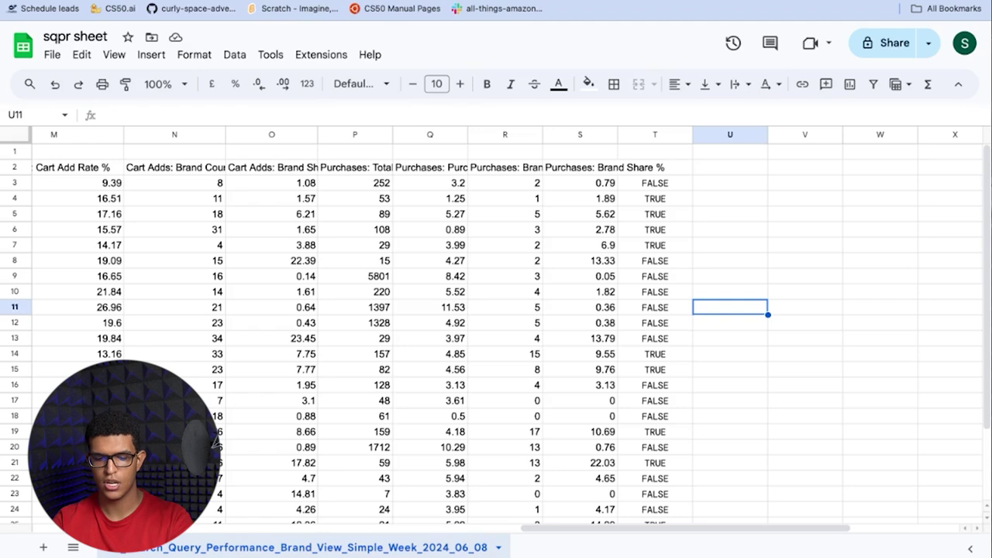
{"action": "key", "text": "ctrl+a"}
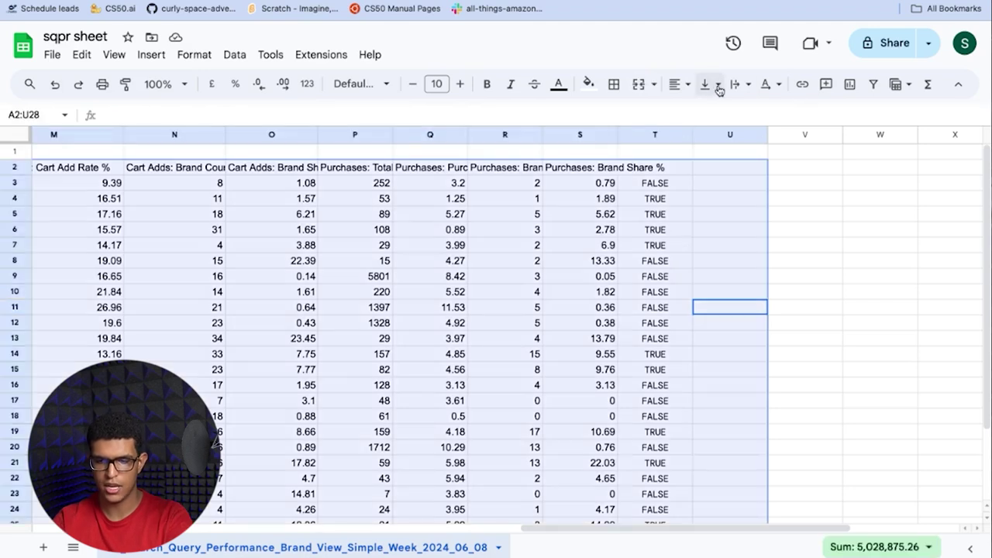
{"action": "left_click", "coordinate": [874, 83]}
{"action": "left_click", "coordinate": [685, 167]}
{"action": "left_click", "coordinate": [533, 413]}
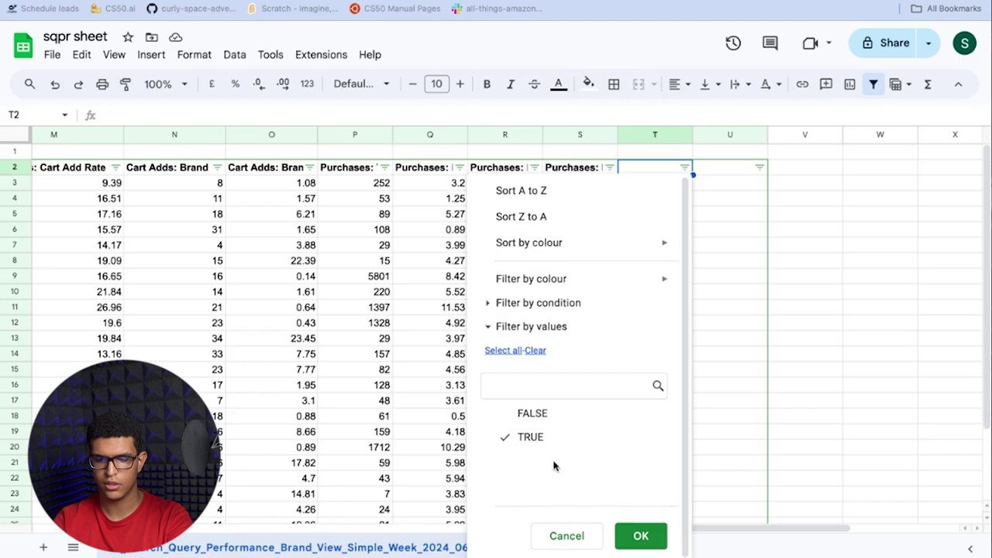
{"action": "left_click", "coordinate": [655, 536]}
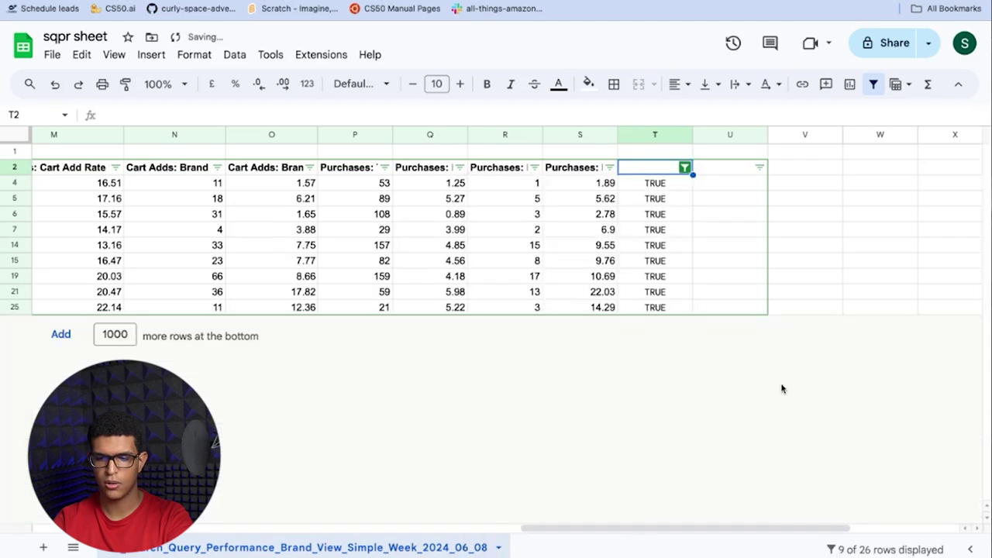
{"action": "scroll", "coordinate": [668, 237], "scroll_direction": "left", "scroll_amount": 4}
{"action": "scroll", "coordinate": [668, 236], "scroll_direction": "right", "scroll_amount": 4}
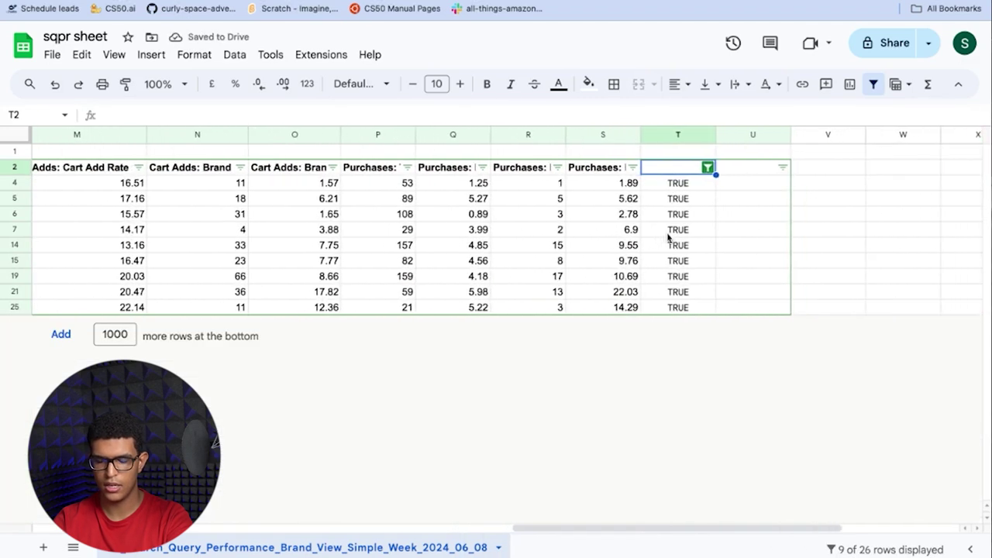
Filter the click-versus-impression comparison in column K to show only TRUE rows
{"action": "scroll", "coordinate": [671, 288], "scroll_direction": "left", "scroll_amount": 5}
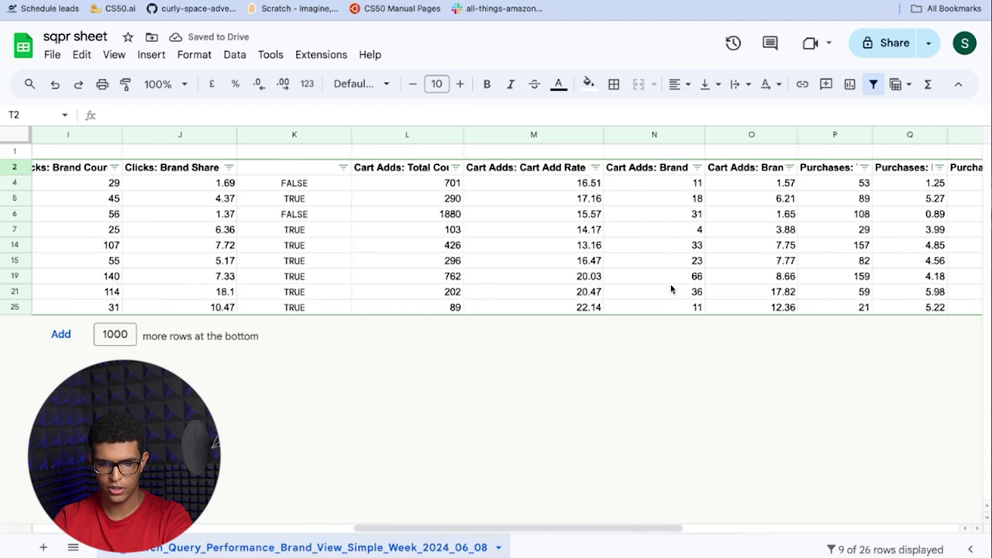
{"action": "left_click", "coordinate": [453, 167]}
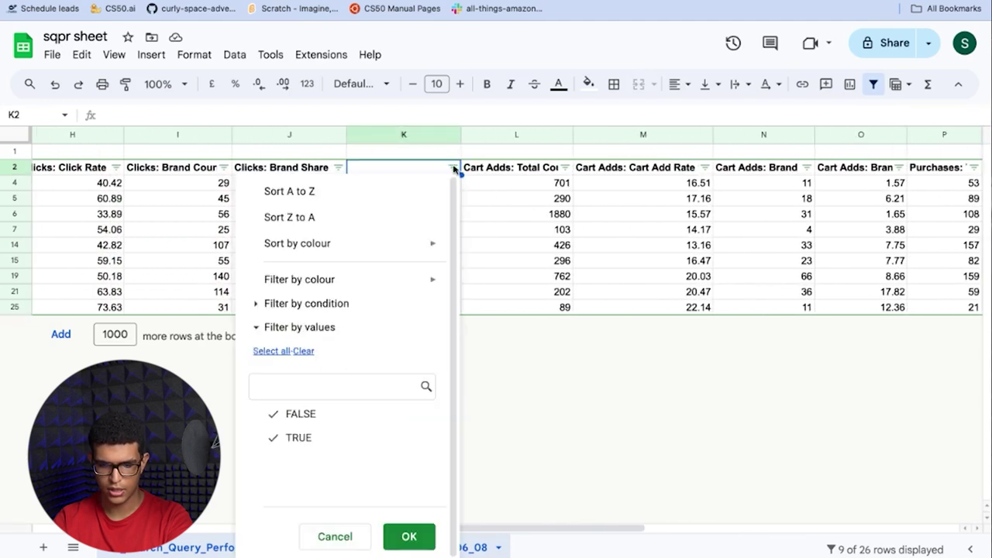
{"action": "left_click", "coordinate": [409, 537]}
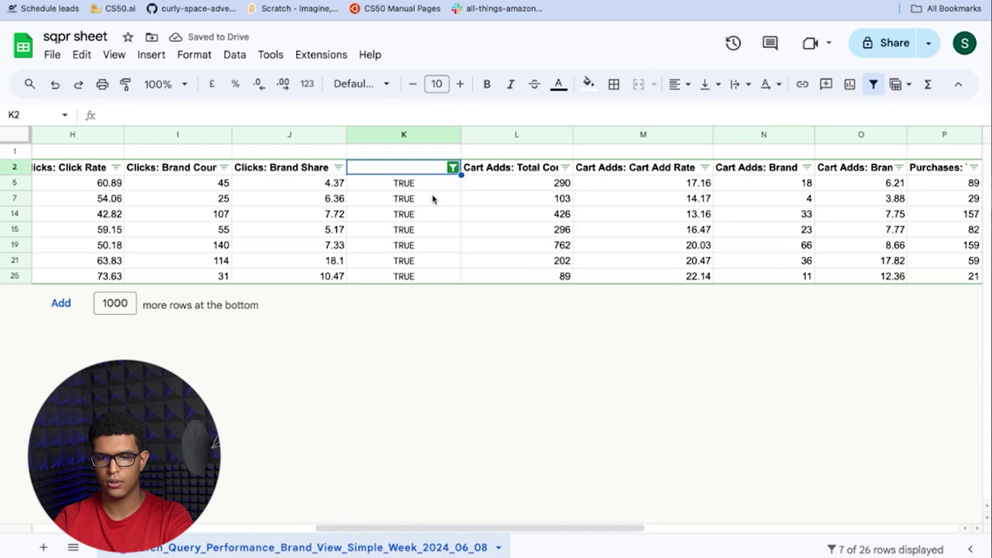
{"action": "left_click", "coordinate": [493, 199]}
Copy all the filtered search queries from column A into a new blank spreadsheet, starting at A2
{"action": "scroll", "coordinate": [492, 199], "scroll_direction": "left", "scroll_amount": 15}
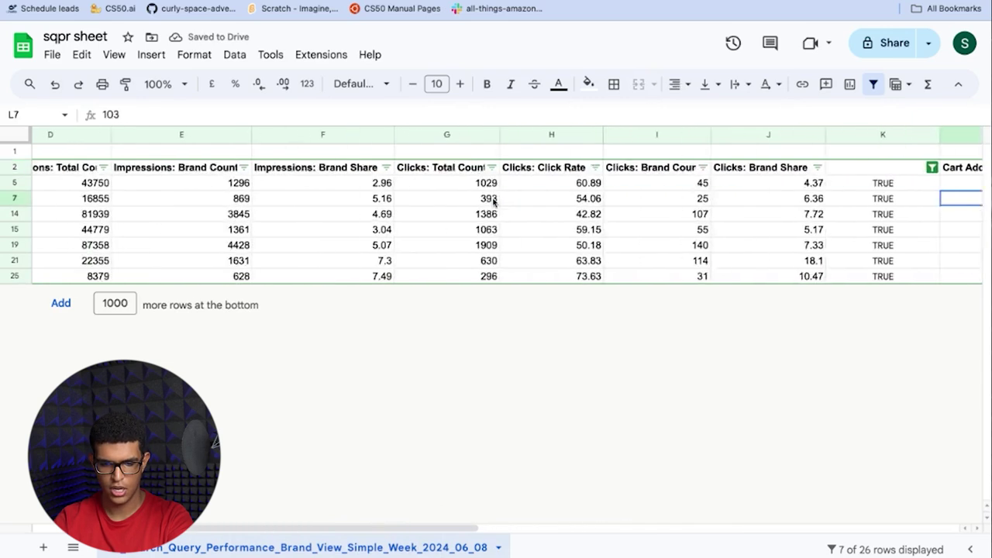
{"action": "left_click", "coordinate": [62, 184]}
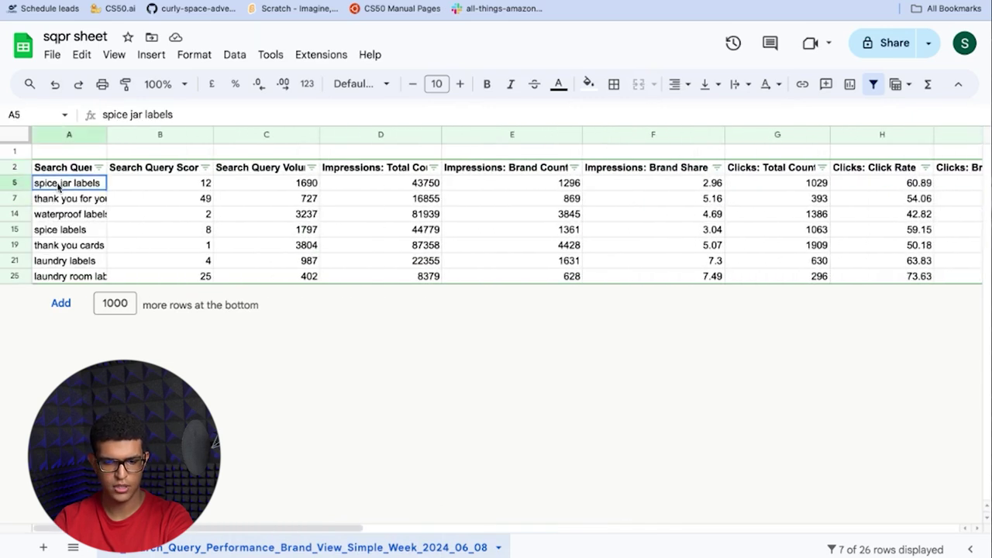
{"action": "key", "text": "ctrl+shift+Down"}
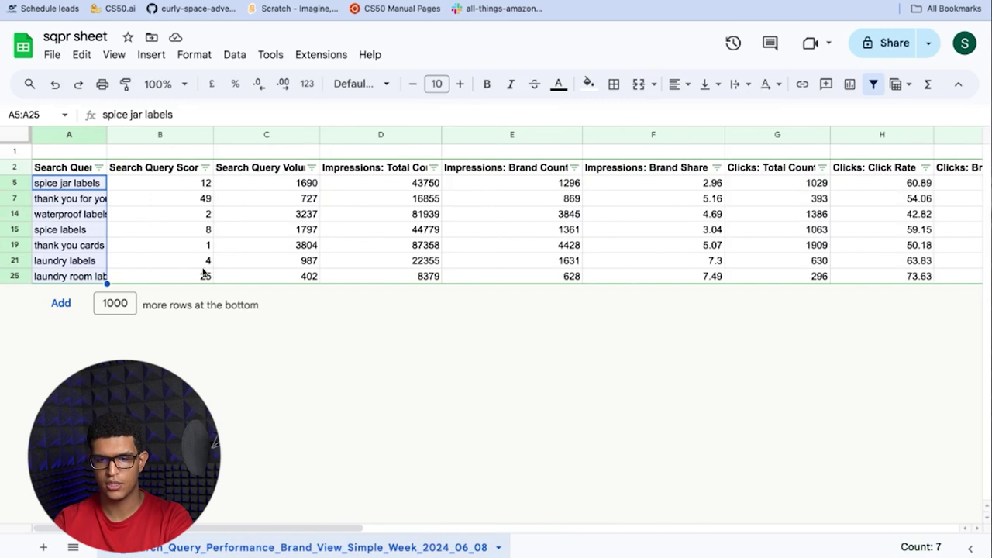
{"action": "key", "text": "ctrl+t"}
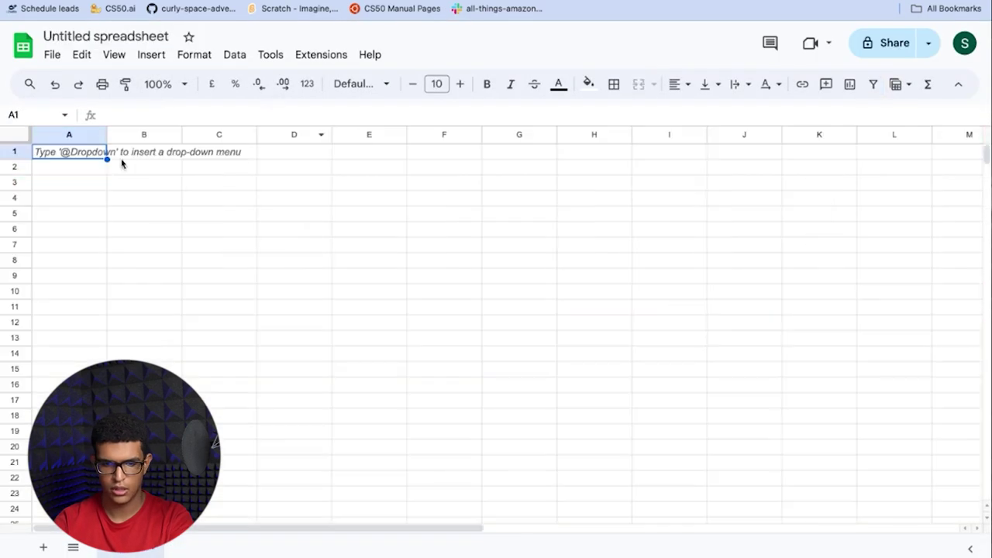
{"action": "left_click", "coordinate": [62, 170]}
{"action": "type", "text": "spice jar labels thank you for your order cards waterproof labels spice labels thank you cards small business laundry labels laundry room labels"}
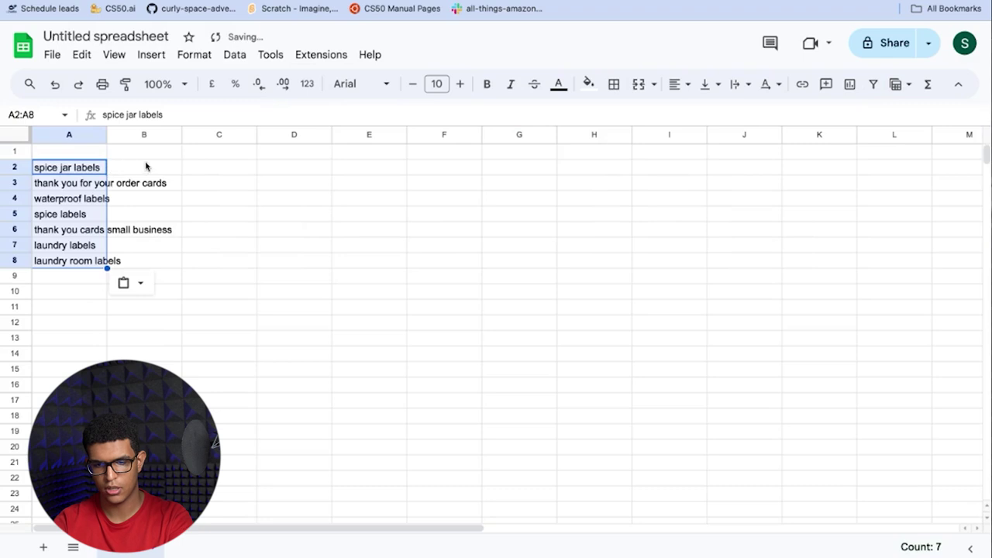
Enter the column headings SP EX, SP PH and SP BR in B1:D1
{"action": "left_click", "coordinate": [132, 156]}
{"action": "type", "text": "SP"}
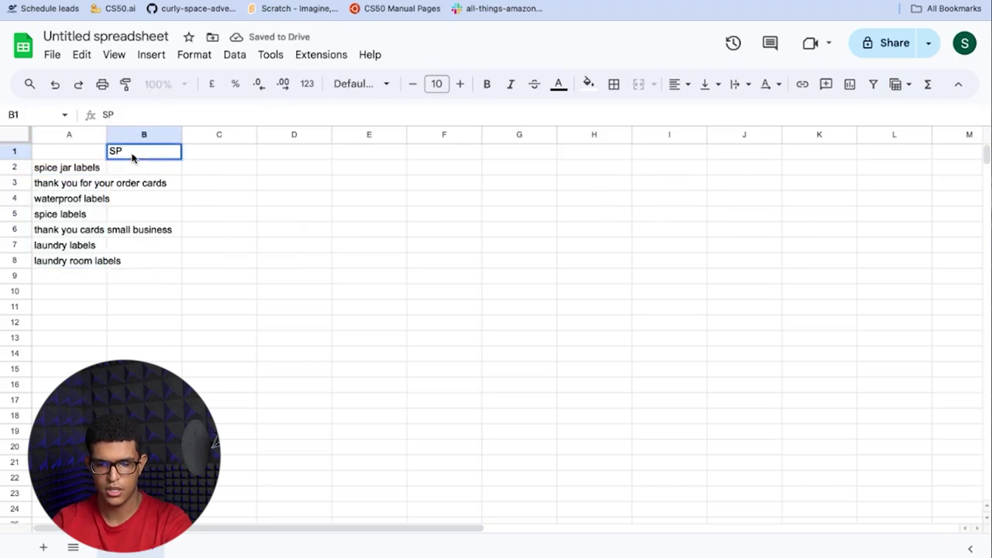
{"action": "type", "text": " EX"}
{"action": "left_click", "coordinate": [198, 156]}
{"action": "type", "text": "EP"}
{"action": "key", "text": "BackSpace"}
{"action": "key", "text": "BackSpace"}
{"action": "type", "text": "SP PH"}
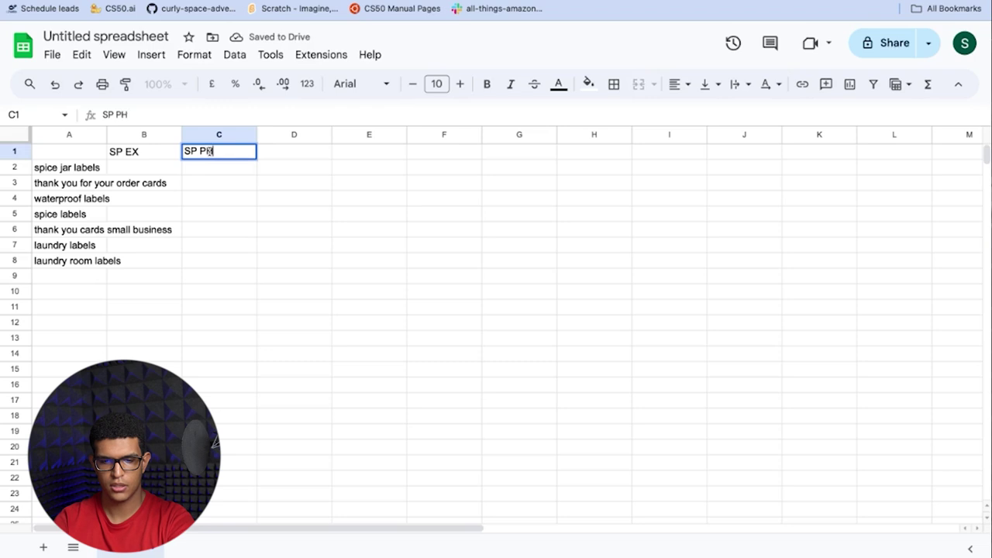
{"action": "left_click", "coordinate": [271, 156]}
{"action": "type", "text": "SP BR"}
Enter the column headings SB EX, SB PH and SB BR in E1:G1
{"action": "left_click", "coordinate": [352, 159]}
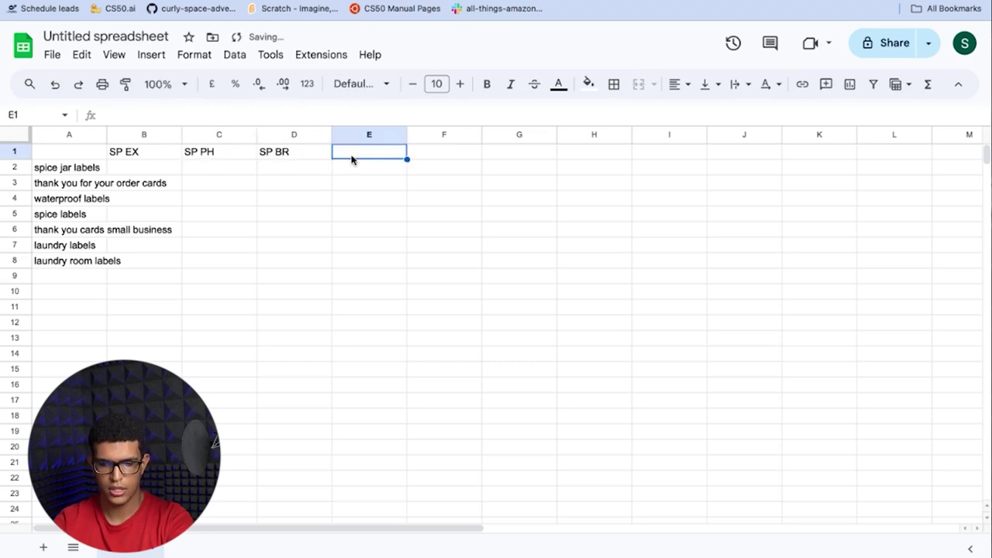
{"action": "type", "text": "SB EX"}
{"action": "left_click", "coordinate": [443, 155]}
{"action": "type", "text": "SB PH"}
{"action": "left_click", "coordinate": [515, 153]}
{"action": "type", "text": "SB BR"}
{"action": "right_click", "coordinate": [521, 203]}
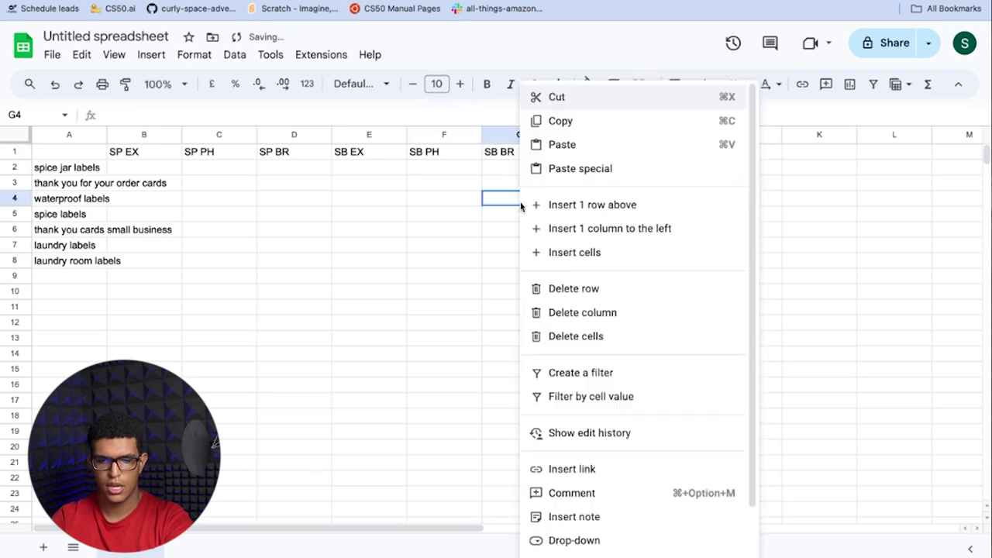
{"action": "left_click", "coordinate": [140, 169]}
{"action": "left_click", "coordinate": [208, 175]}
{"action": "left_click", "coordinate": [283, 175]}
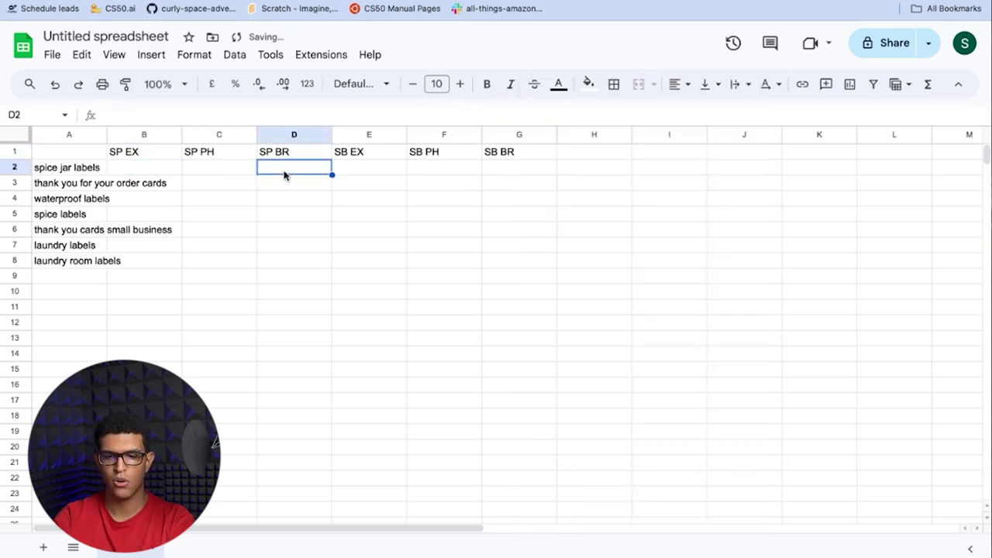
{"action": "left_click", "coordinate": [388, 172]}
{"action": "left_click", "coordinate": [465, 177]}
{"action": "left_click", "coordinate": [507, 180]}
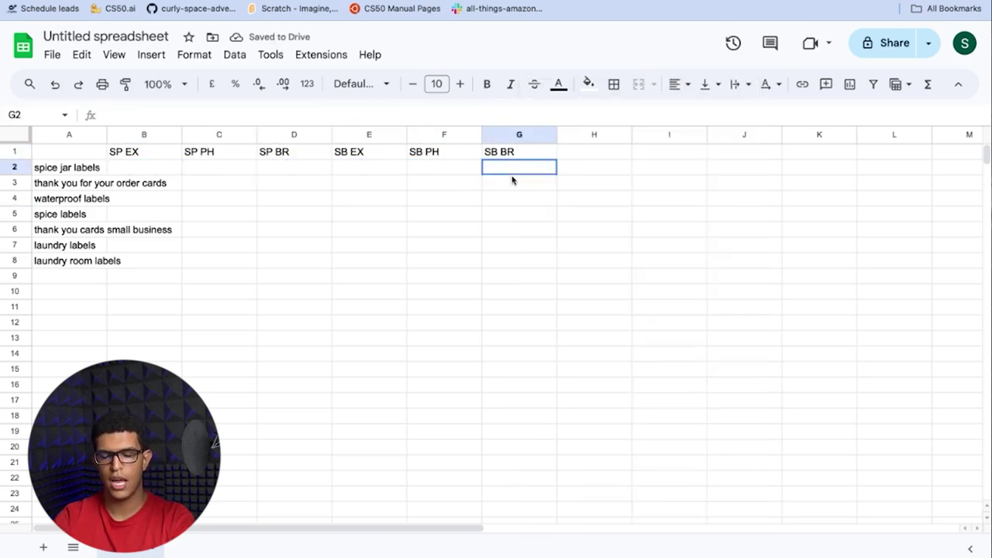